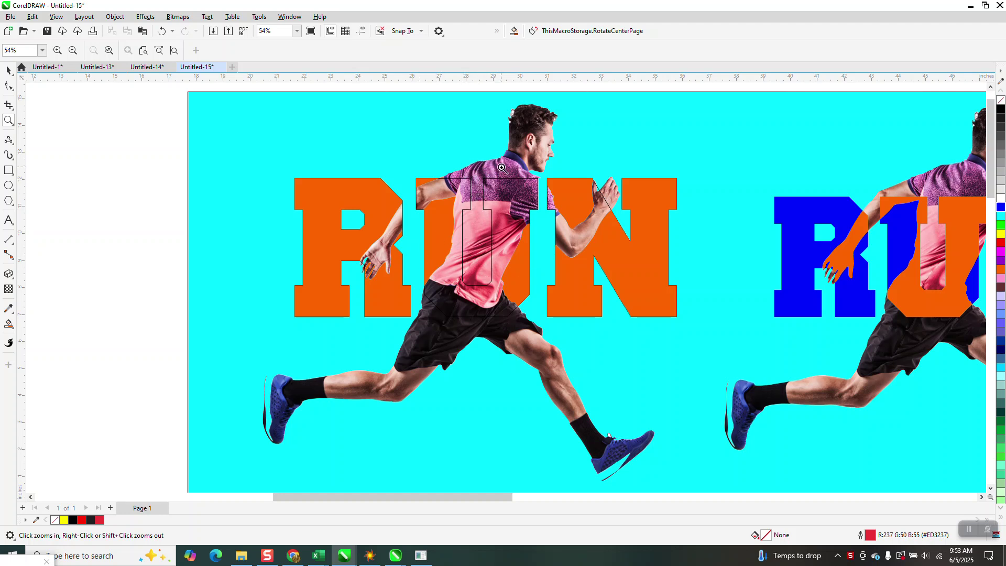
pyautogui.click(7, 72)
pyautogui.click(491, 182)
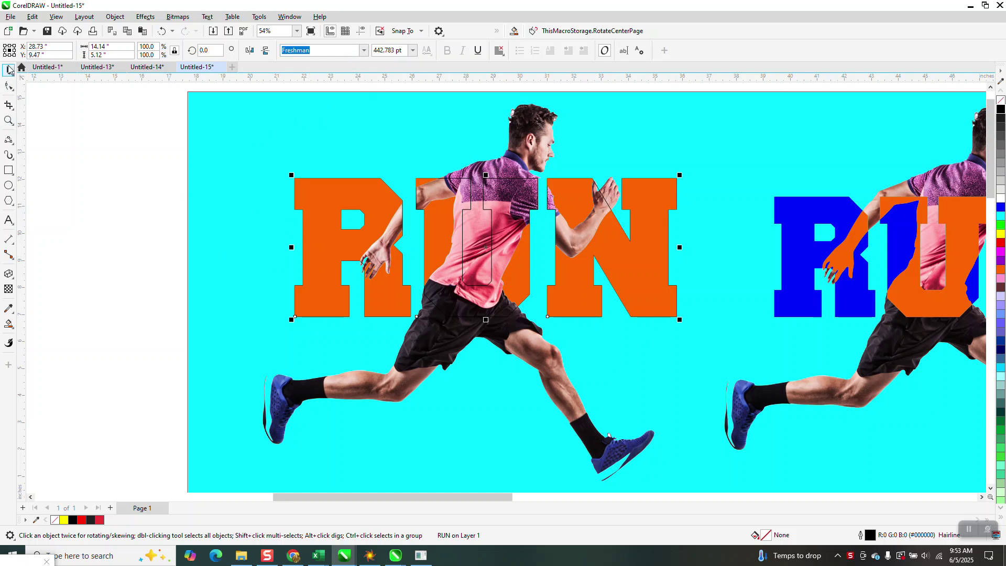
# Remove the fill from the black RUN text on the page and give it a black outline.
pyautogui.scroll(-5, 301, 199)
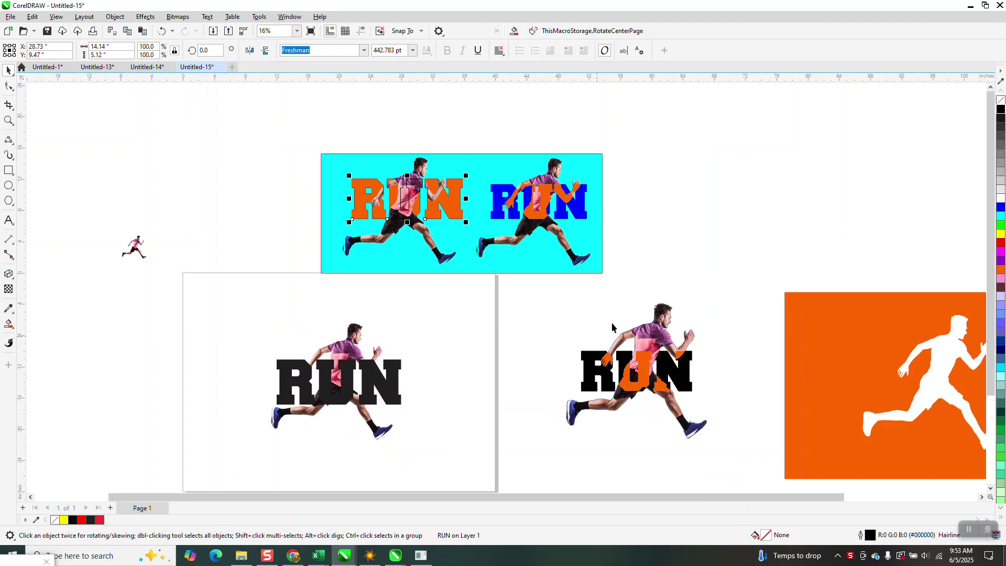
pyautogui.click(8, 120)
pyautogui.moveTo(232, 298); pyautogui.dragTo(495, 448)
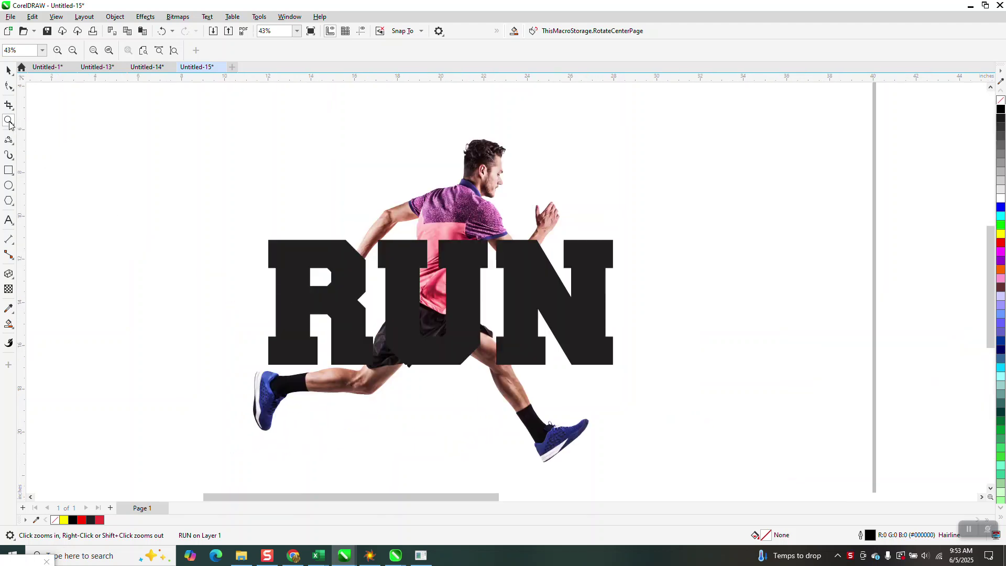
pyautogui.click(8, 72)
pyautogui.click(310, 254)
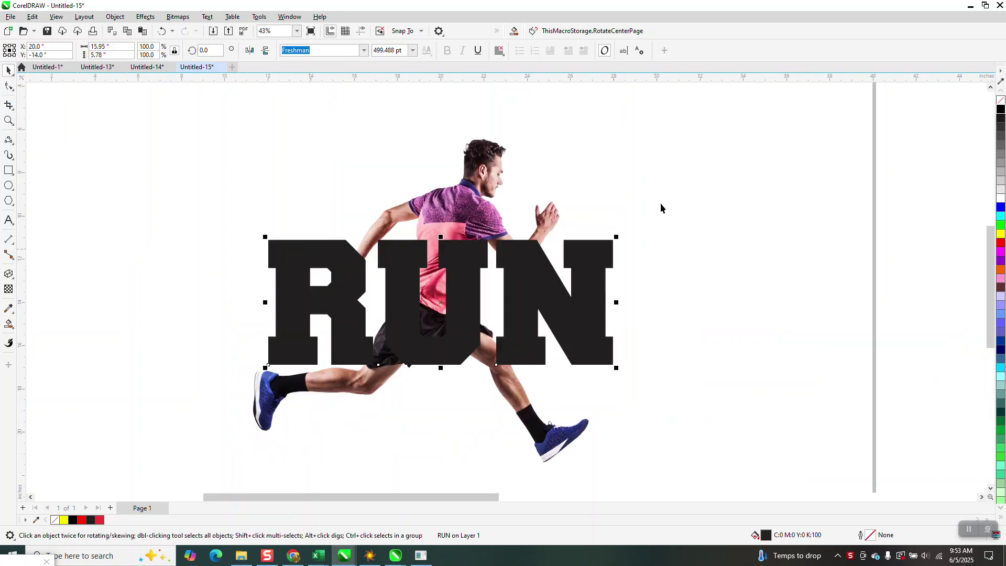
pyautogui.click(1001, 100)
pyautogui.rightClick(1001, 109)
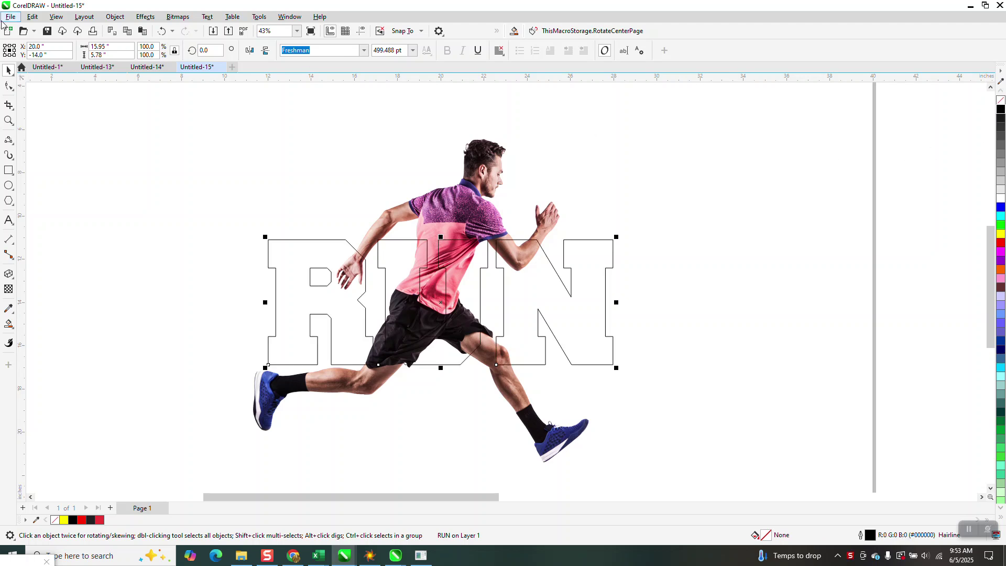
# Convert the RUN text to curves and shift it slightly right, to about X 20.27 and Y -13.98 inches.
pyautogui.click(116, 17)
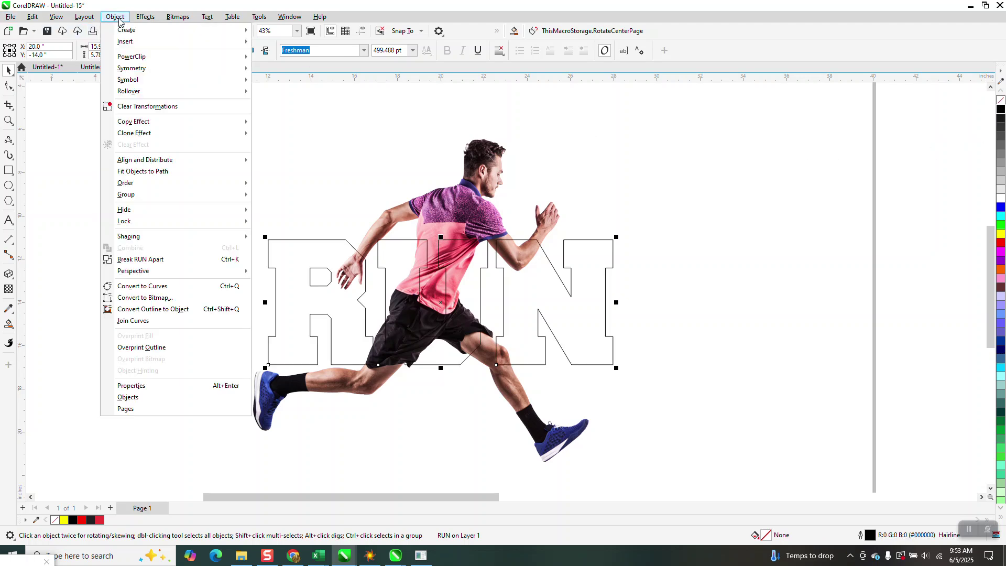
pyautogui.click(167, 289)
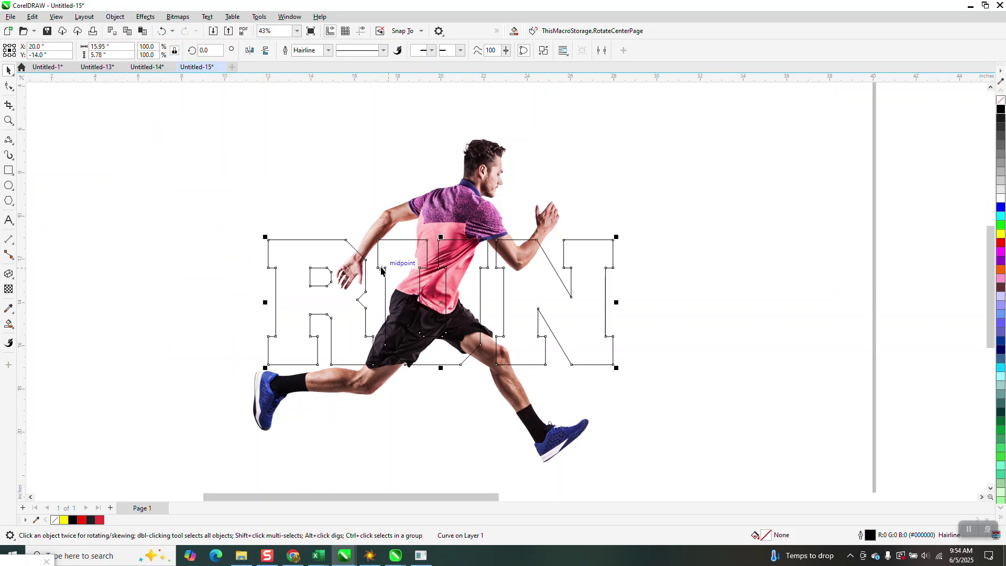
pyautogui.moveTo(537, 285); pyautogui.dragTo(544, 285)
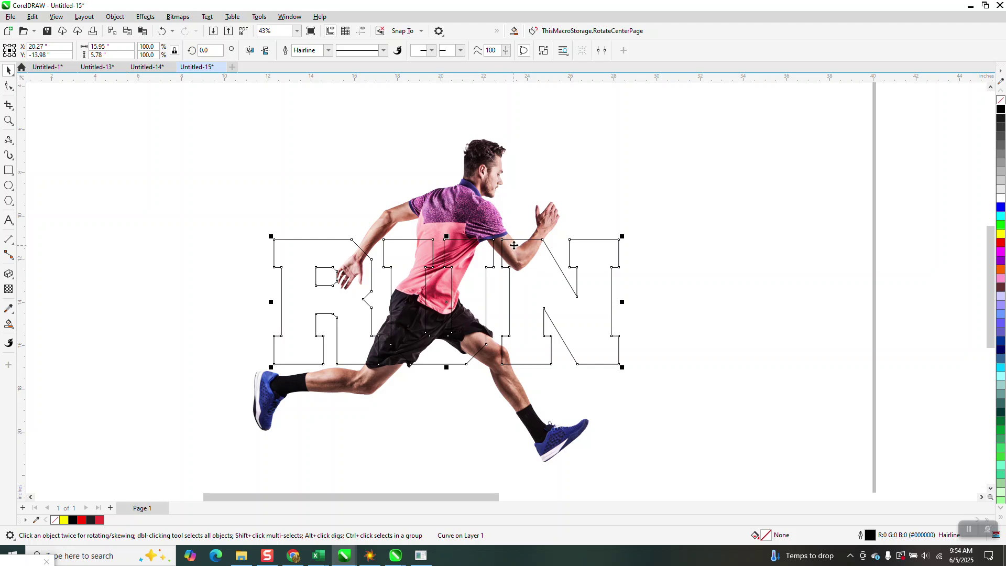
# Draw two straight 2-point lines bridging the R and U: one along their top edge, one from the U's serif corner to the R's corner.
pyautogui.click(9, 120)
pyautogui.moveTo(364, 225); pyautogui.dragTo(422, 283)
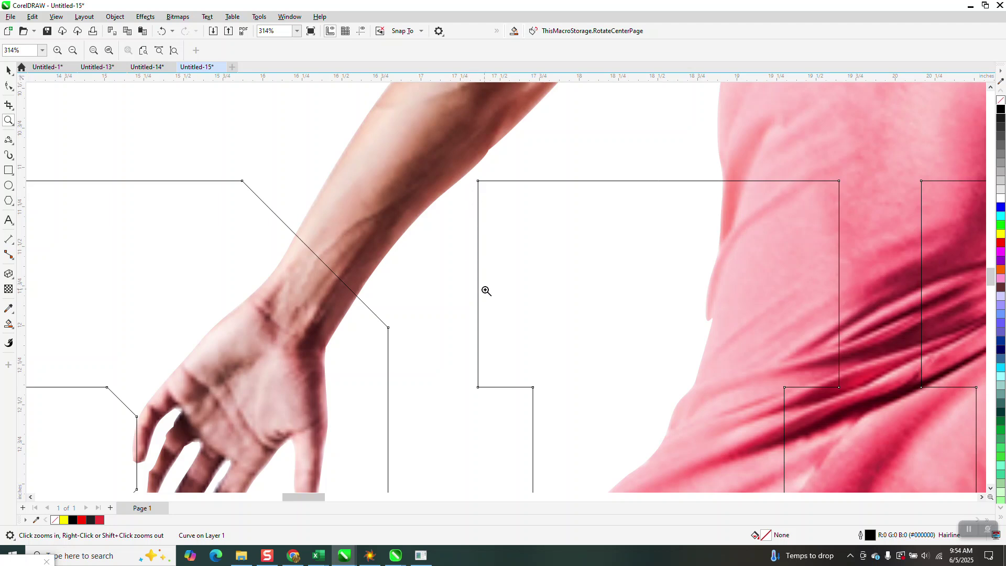
pyautogui.scroll(-3, 399, 266)
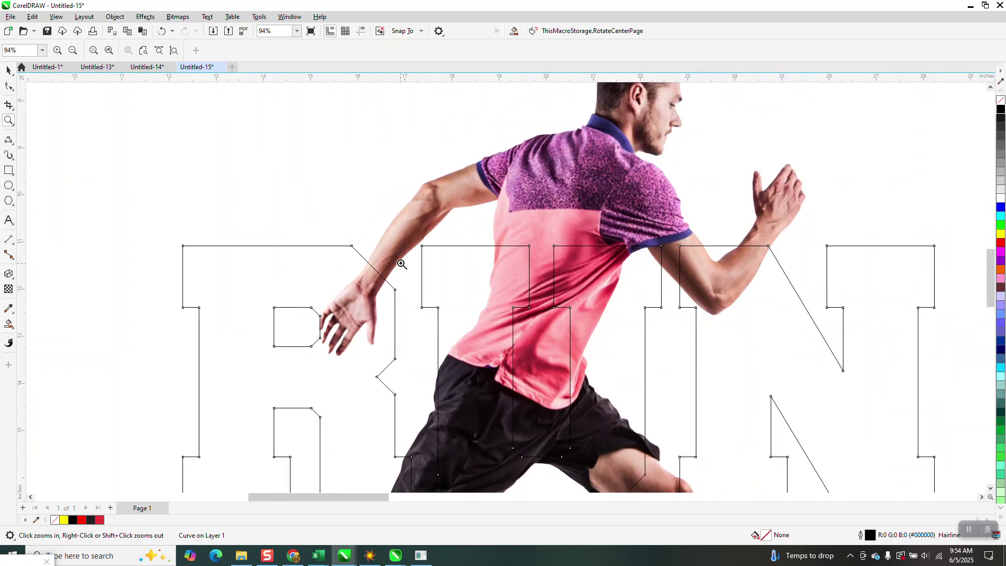
pyautogui.moveTo(256, 211); pyautogui.dragTo(537, 343)
pyautogui.click(12, 153)
pyautogui.click(52, 151)
pyautogui.moveTo(557, 206); pyautogui.dragTo(416, 207)
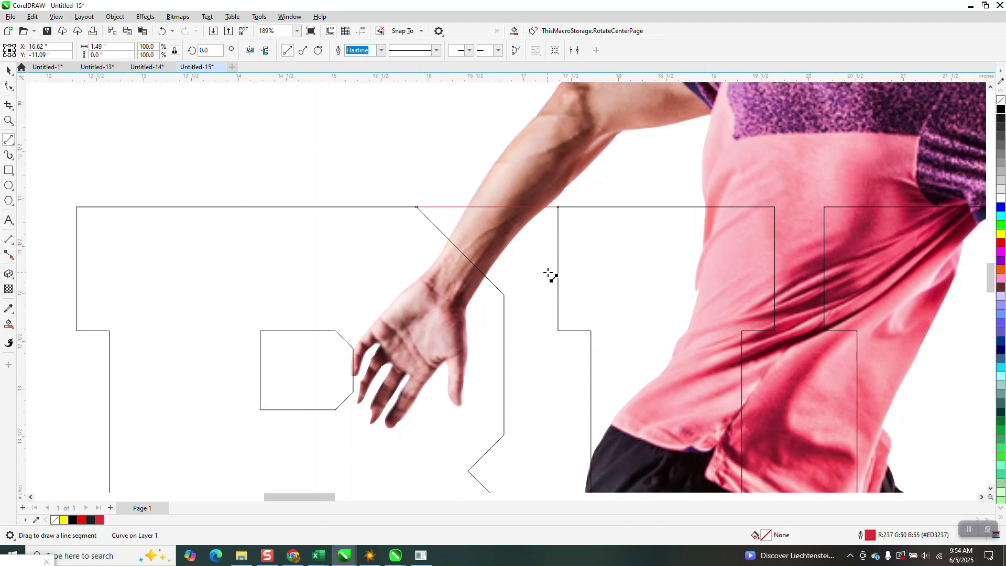
pyautogui.moveTo(557, 330); pyautogui.dragTo(504, 293)
pyautogui.scroll(-4, 363, 285)
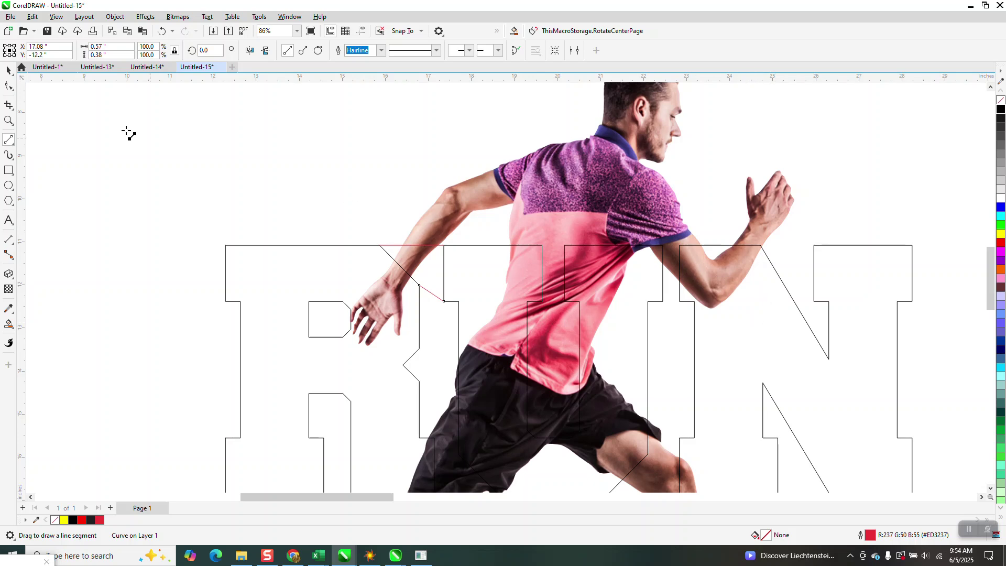
# Draw two horizontal lines, about 0.39 inches long, closing the gap between the upper serifs of the U and N.
pyautogui.click(8, 119)
pyautogui.moveTo(630, 224); pyautogui.dragTo(725, 320)
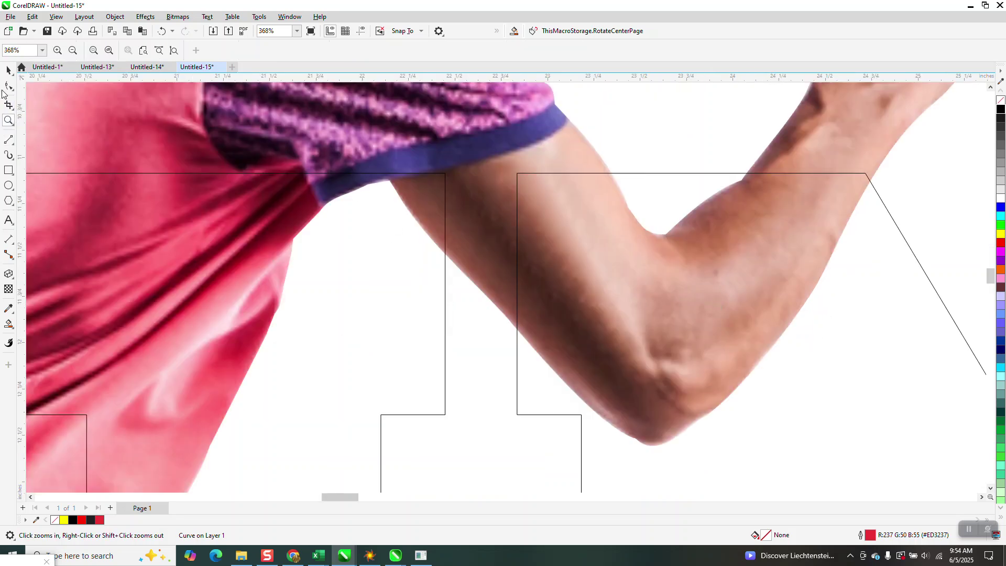
pyautogui.click(8, 139)
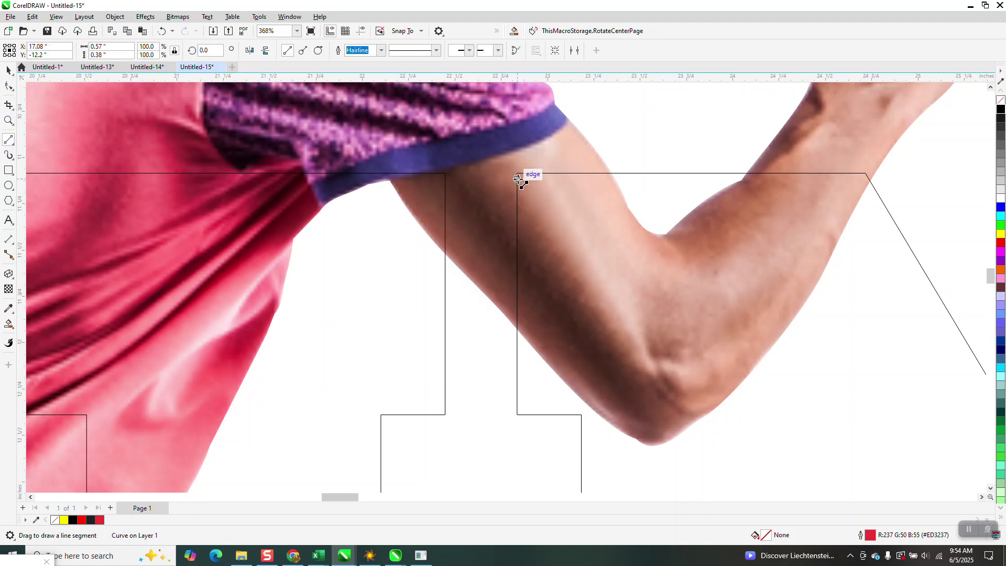
pyautogui.moveTo(517, 173); pyautogui.dragTo(445, 173)
pyautogui.moveTo(517, 414); pyautogui.dragTo(445, 414)
pyautogui.scroll(-3, 451, 325)
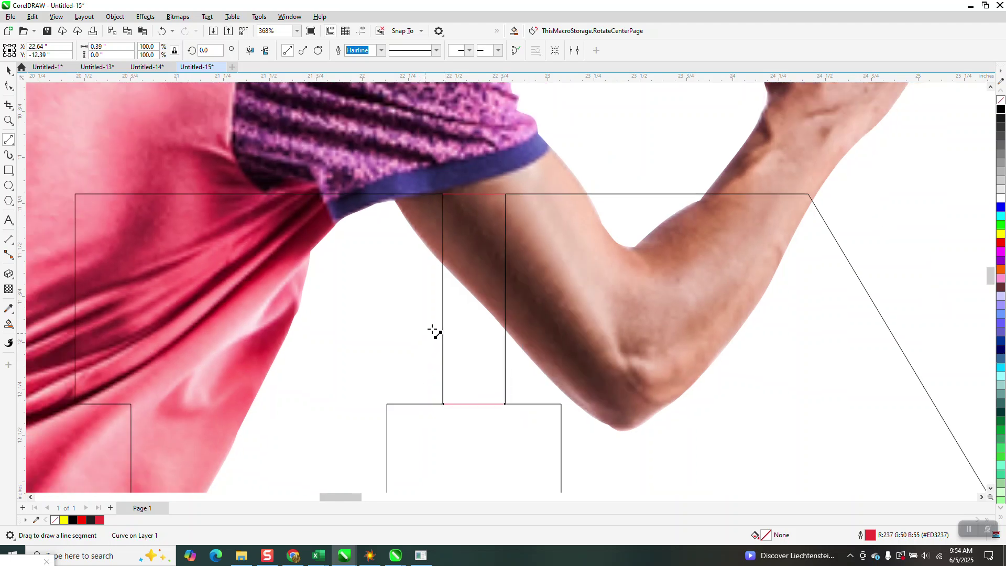
pyautogui.scroll(-1, 457, 313)
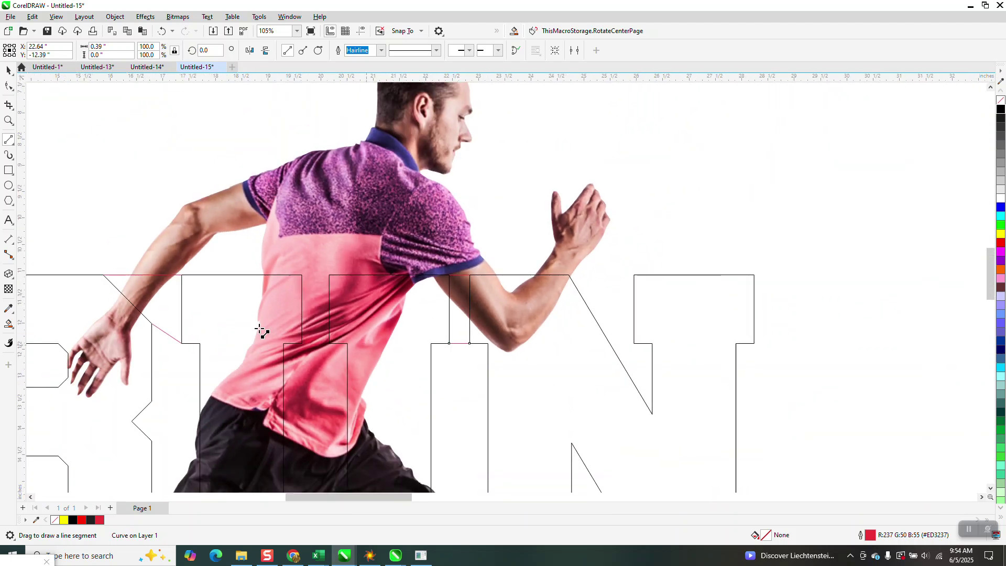
pyautogui.scroll(-3, 468, 267)
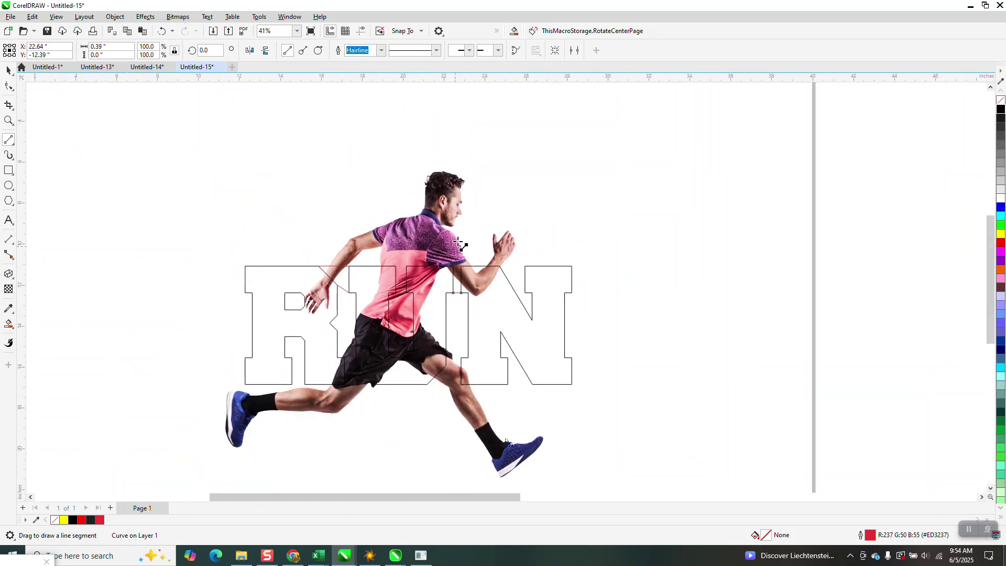
# Move the runner image 19 inches to the right, clear of the RUN outline.
pyautogui.click(8, 69)
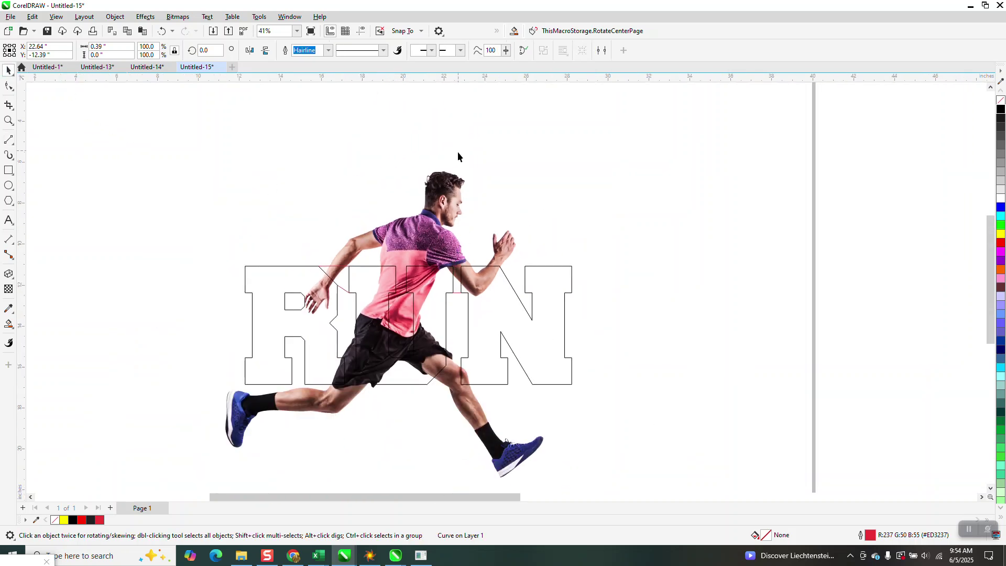
pyautogui.click(457, 152)
pyautogui.click(450, 185)
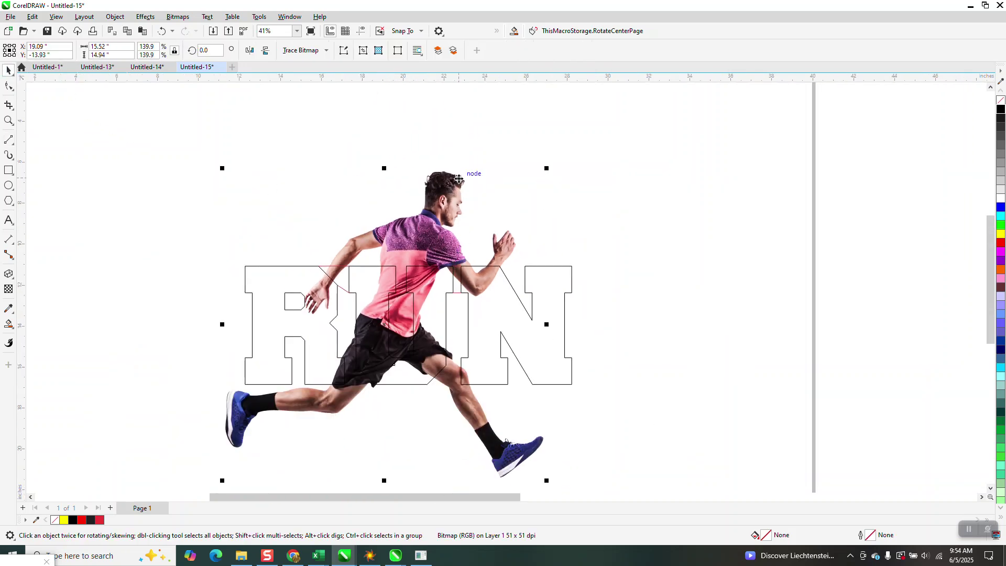
pyautogui.press('Right')
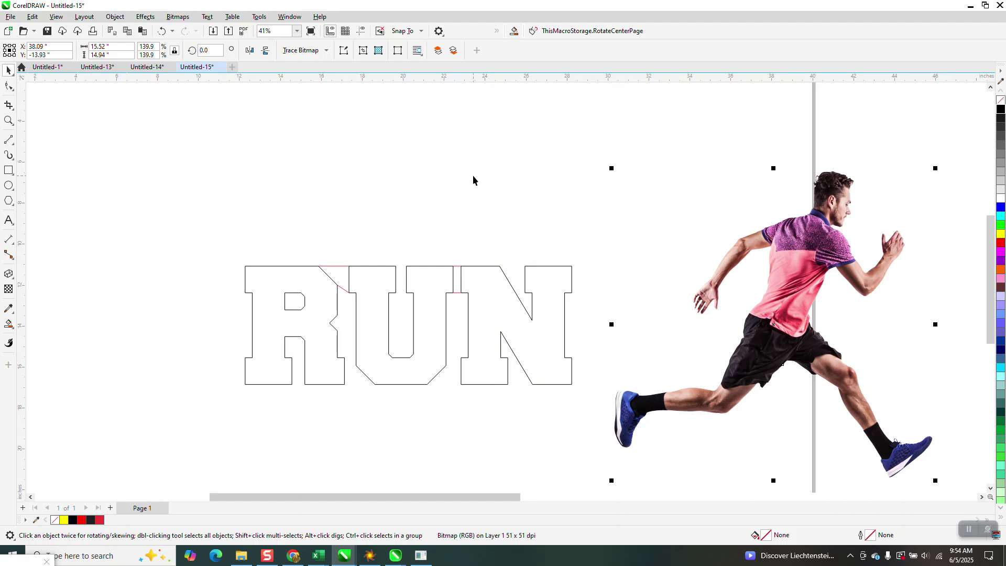
pyautogui.click(8, 323)
pyautogui.click(334, 272)
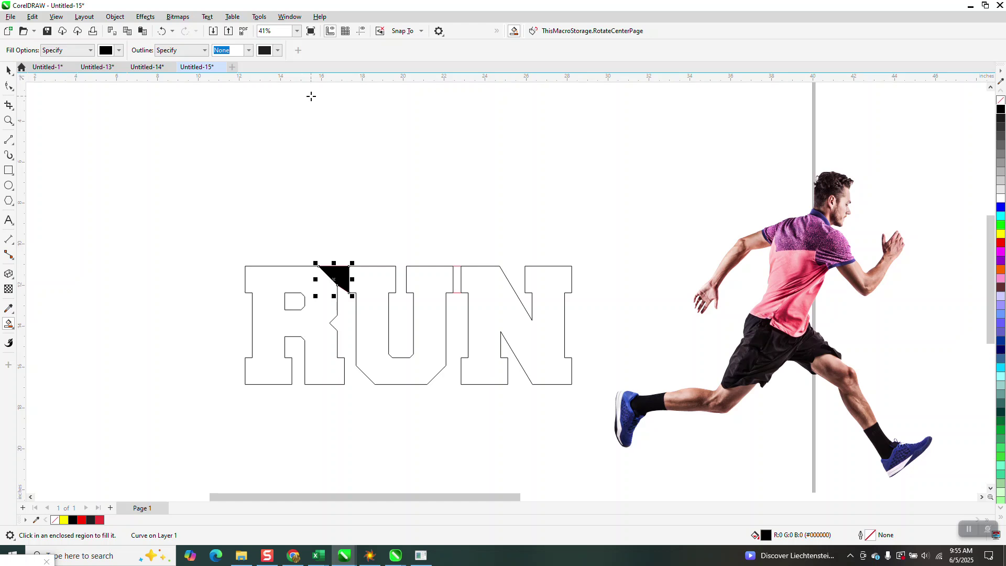
pyautogui.press('Delete')
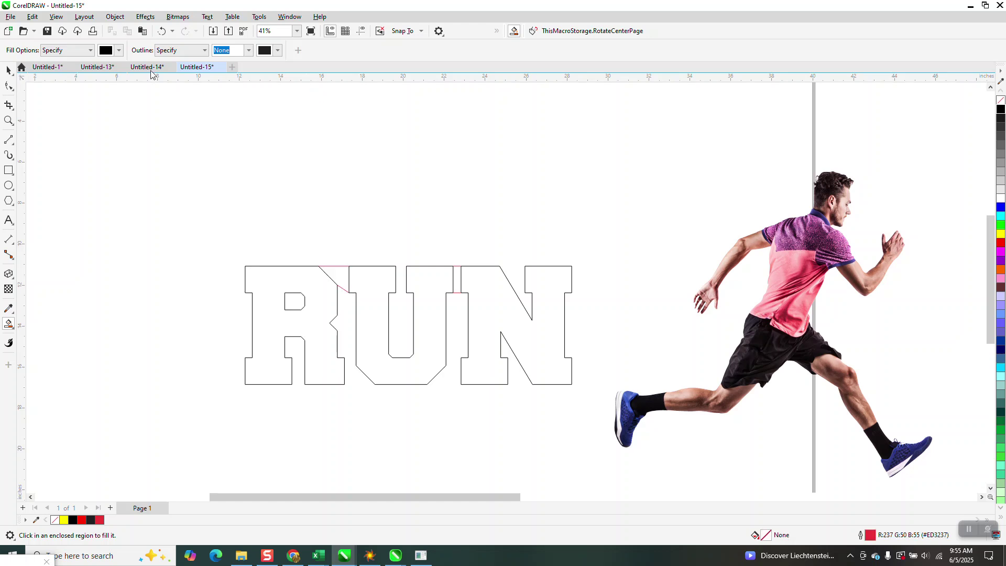
# Smart Fill the R–U and U–N gaps with cyan, and shift the U–N piece 19 inches right onto the runner's arm.
pyautogui.click(119, 50)
pyautogui.click(163, 115)
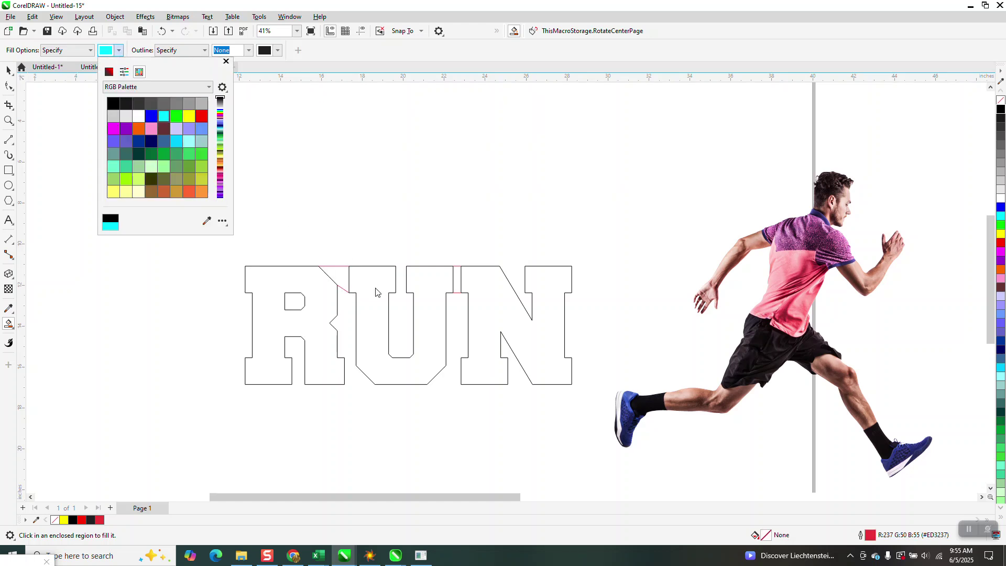
pyautogui.click(334, 272)
pyautogui.click(334, 272)
pyautogui.click(457, 274)
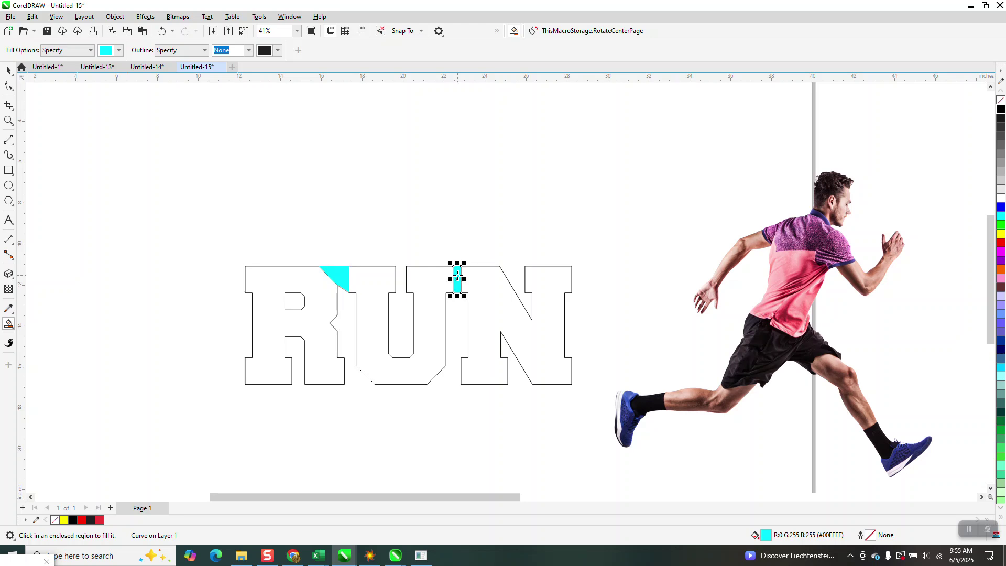
pyautogui.press('Delete')
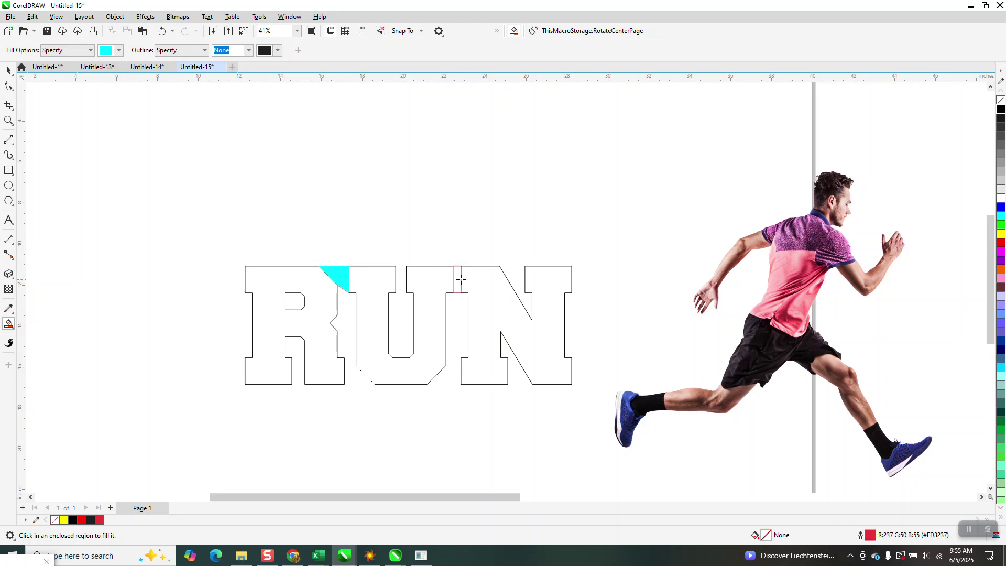
pyautogui.click(459, 277)
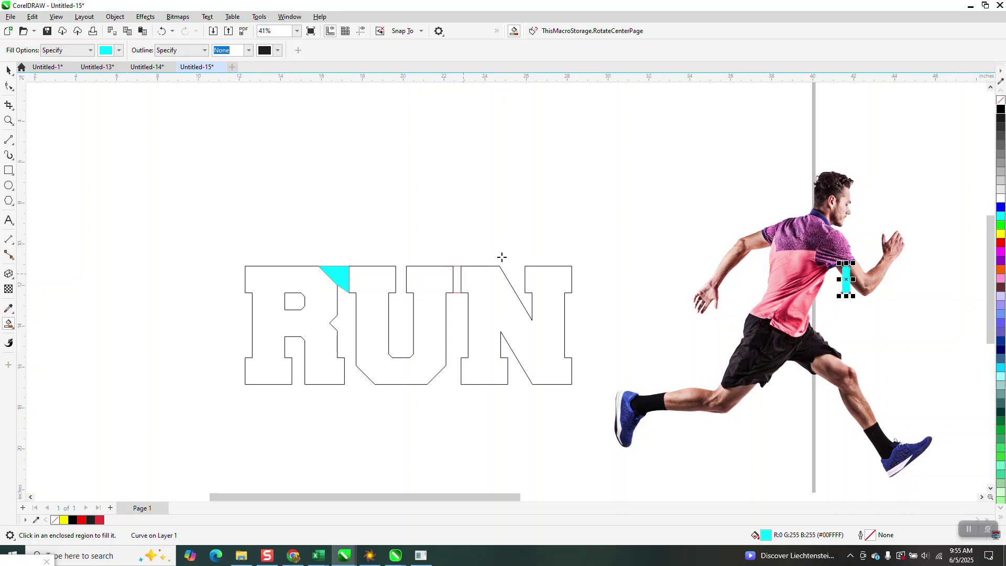
# Trim the runner image with the cyan U–N piece and delete that piece.
pyautogui.scroll(-2, 514, 244)
pyautogui.click(9, 69)
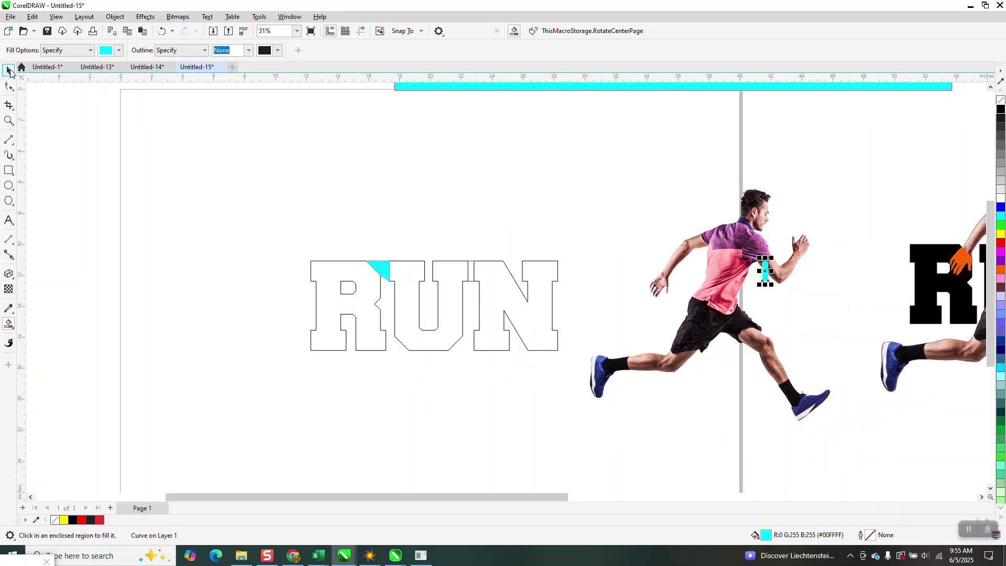
pyautogui.moveTo(573, 164); pyautogui.dragTo(861, 441)
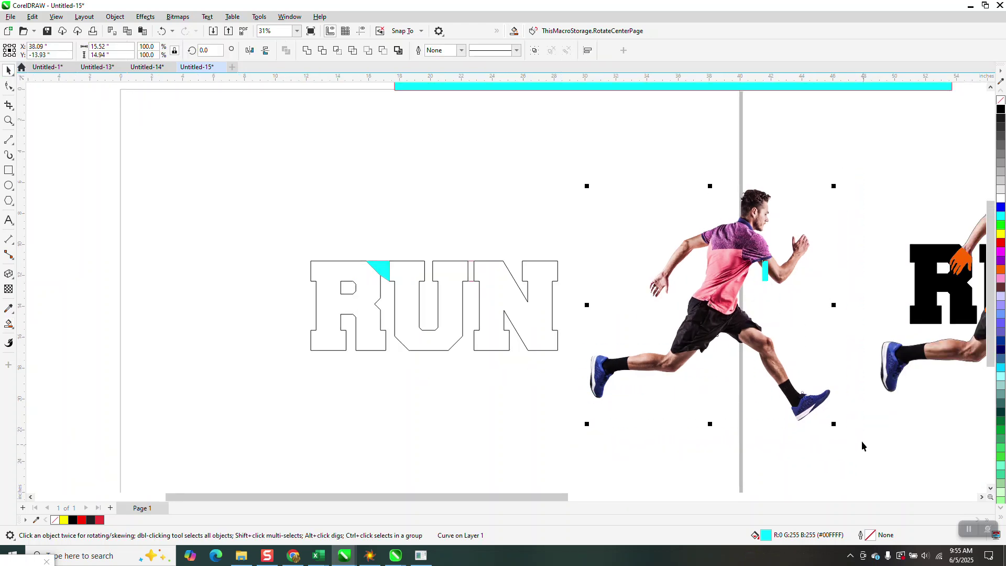
pyautogui.click(324, 54)
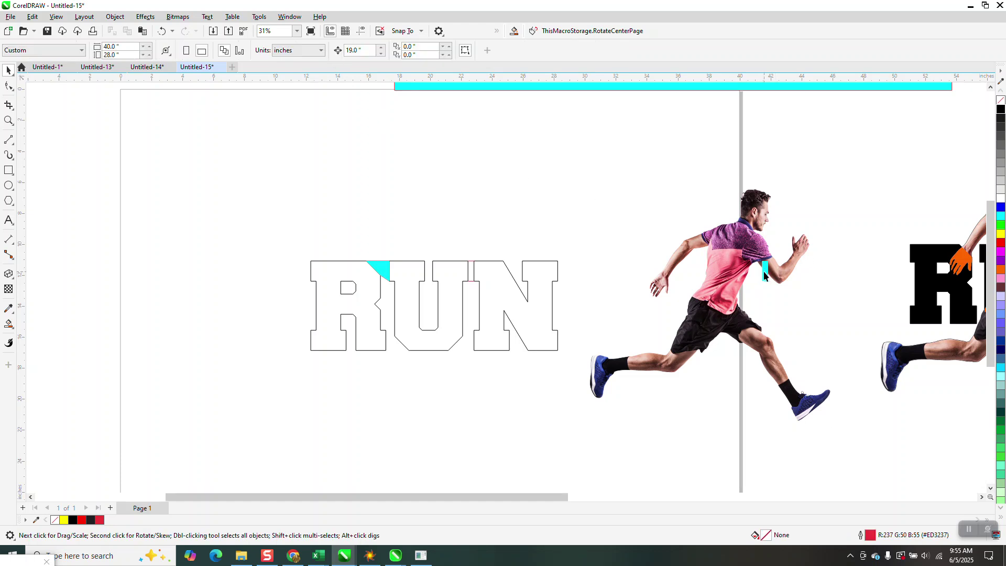
pyautogui.moveTo(765, 271); pyautogui.dragTo(771, 308)
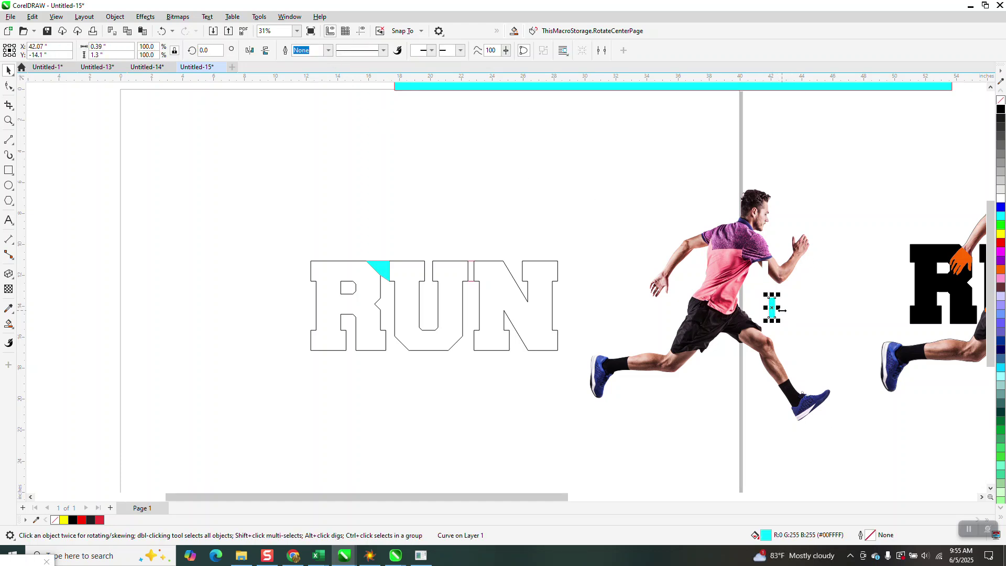
pyautogui.press('Delete')
# Shift the cyan R–U piece 19 inches right onto the runner, trim the image with it and remove the piece.
pyautogui.click(385, 269)
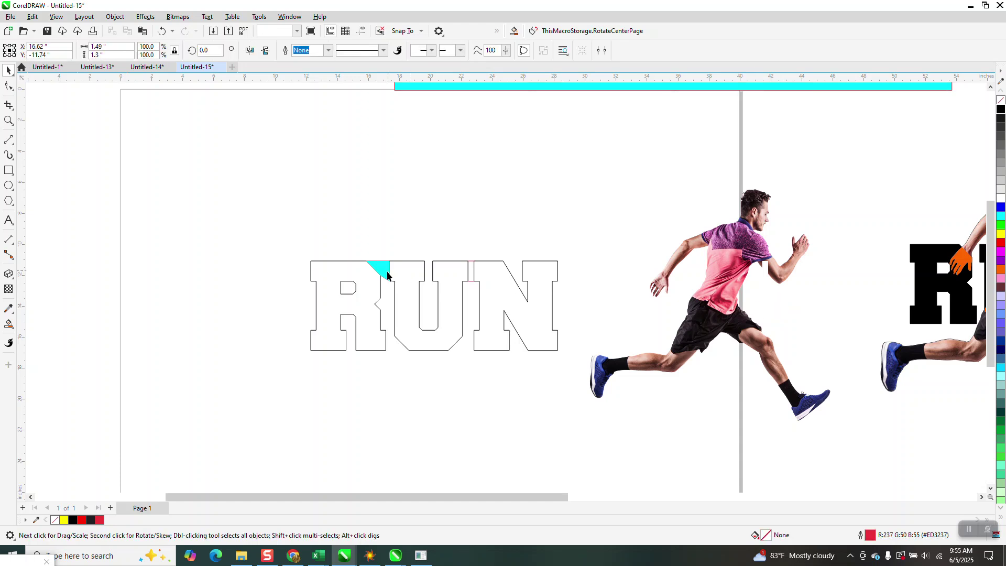
pyautogui.moveTo(385, 270); pyautogui.dragTo(673, 269)
pyautogui.moveTo(569, 164); pyautogui.dragTo(850, 451)
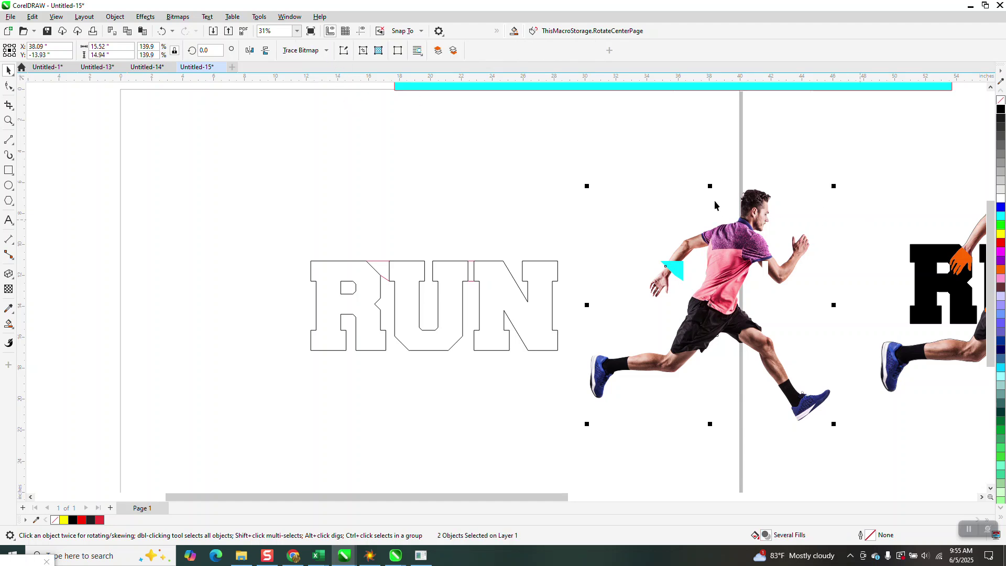
pyautogui.click(687, 278)
pyautogui.click(679, 281)
pyautogui.moveTo(679, 281); pyautogui.dragTo(715, 272)
# Move the trimmed runner image 19 inches left over the RUN outline, and undo that move.
pyautogui.click(722, 265)
pyautogui.press('p')
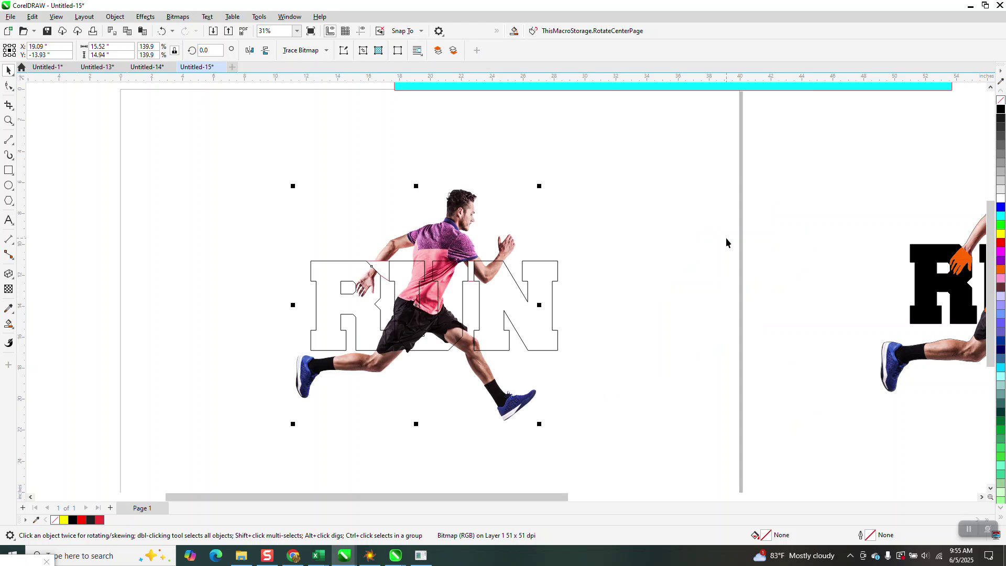
pyautogui.click(392, 172)
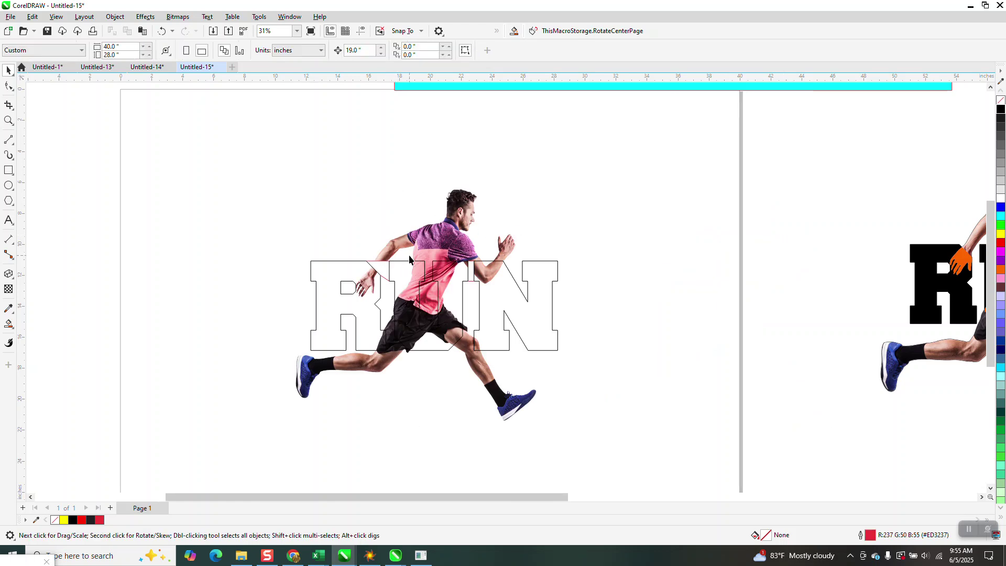
pyautogui.hotkey('ctrl', 'z')
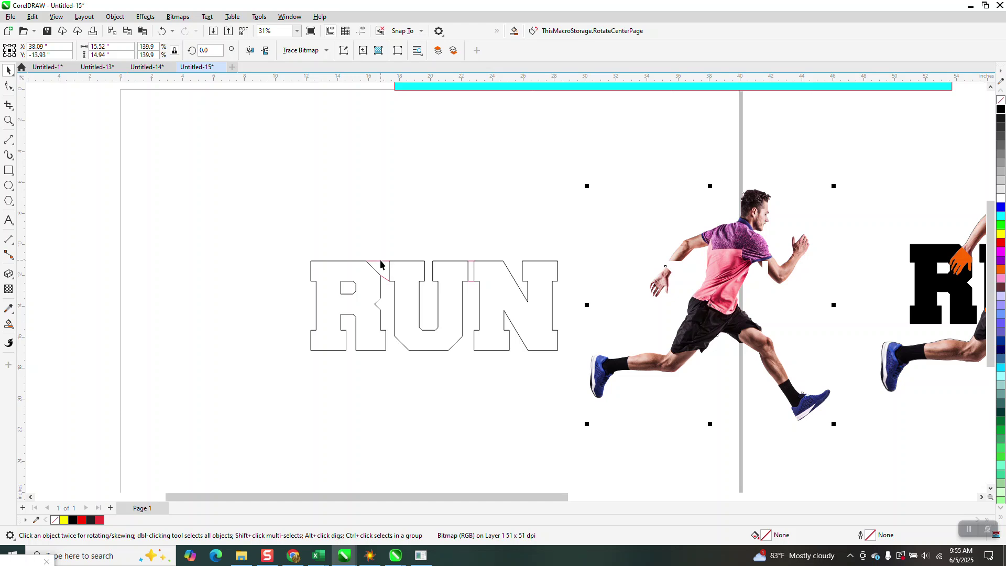
# Delete the red bridging lines between the R and U and between the U and N of the RUN outline.
pyautogui.click(381, 260)
pyautogui.click(388, 274)
pyautogui.click(384, 276)
pyautogui.click(537, 285)
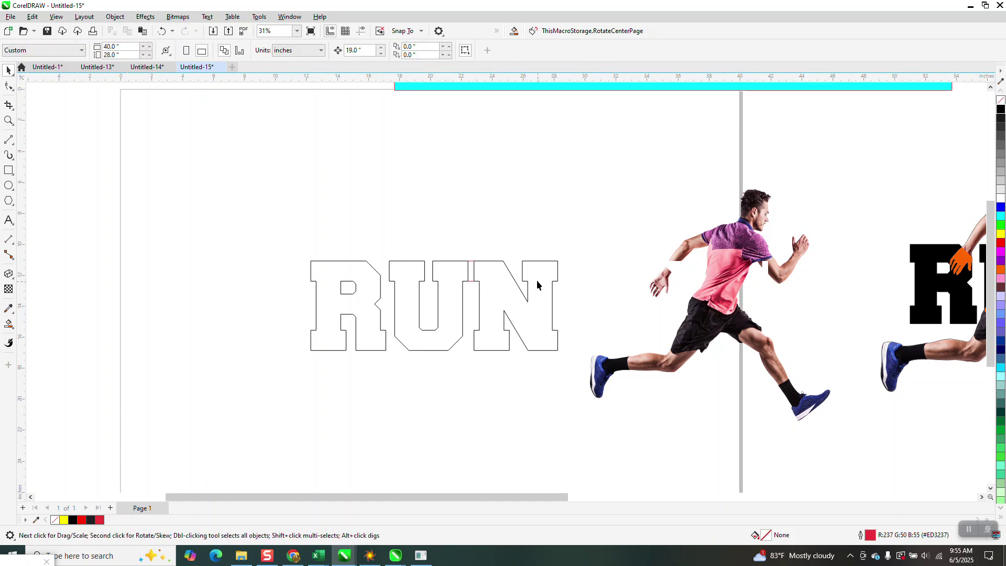
pyautogui.click(471, 265)
pyautogui.click(471, 287)
# Move the trimmed runner image 19 inches left over the RUN outline.
pyautogui.click(706, 289)
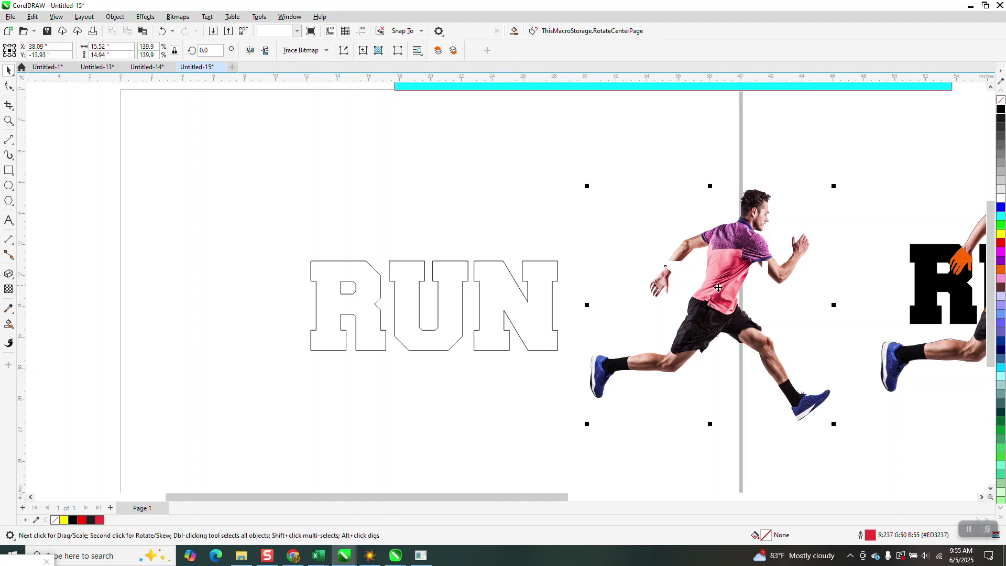
pyautogui.press('c')
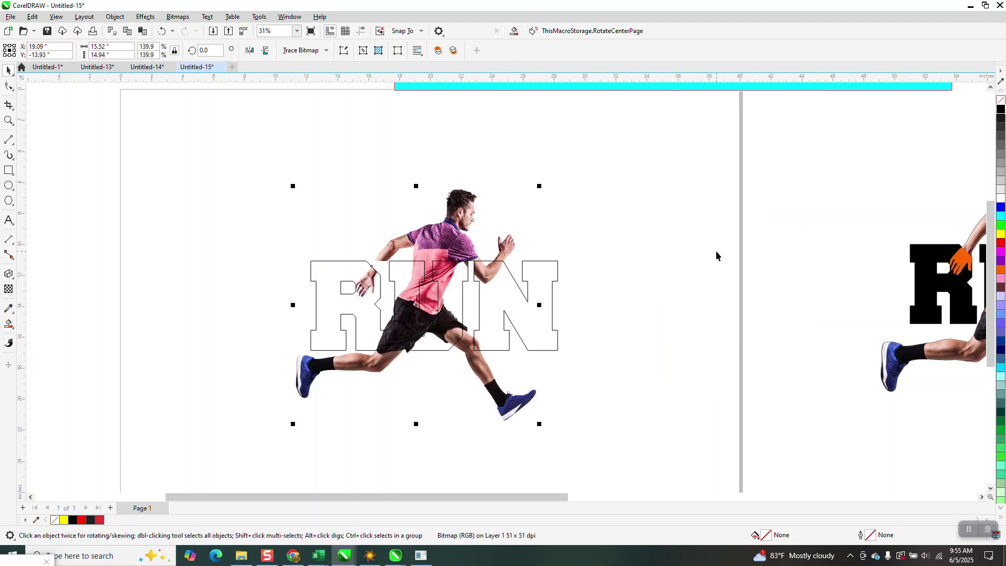
# Examine the finished RUN and runner sample designs on the cyan rectangle above the page.
pyautogui.scroll(-1, 620, 302)
pyautogui.scroll(-2, 718, 313)
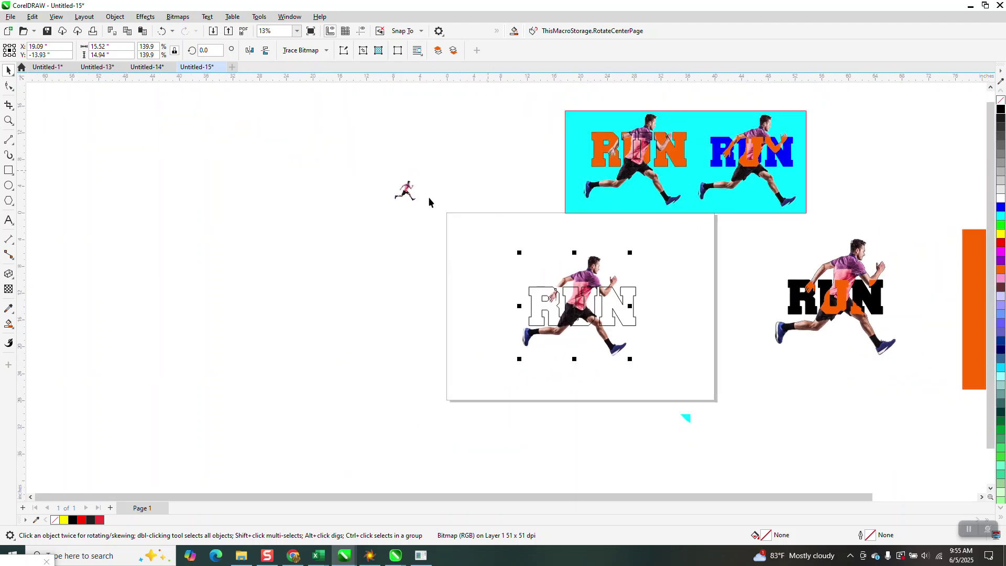
pyautogui.click(8, 120)
pyautogui.moveTo(599, 124); pyautogui.dragTo(728, 213)
pyautogui.scroll(-1, 398, 192)
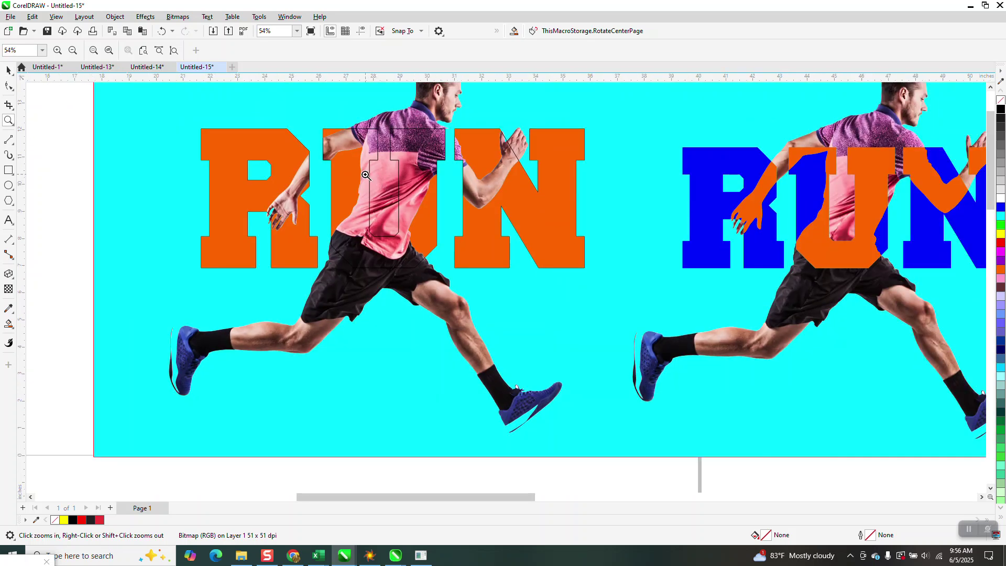
pyautogui.scroll(-3, 356, 171)
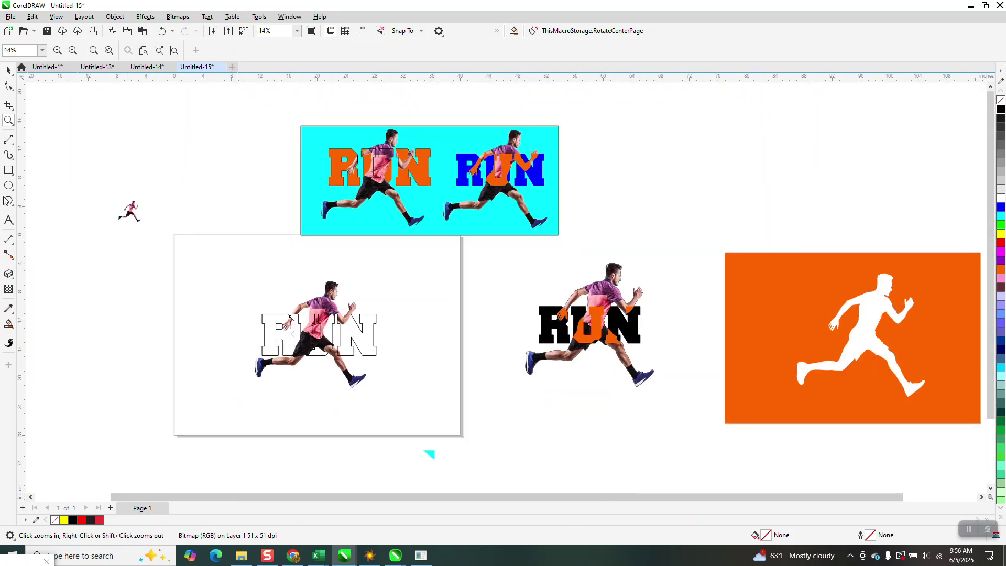
# Smart Fill the visible U areas on both sides of the runner's shirt with cyan, and undo both fills.
pyautogui.moveTo(244, 271); pyautogui.dragTo(440, 397)
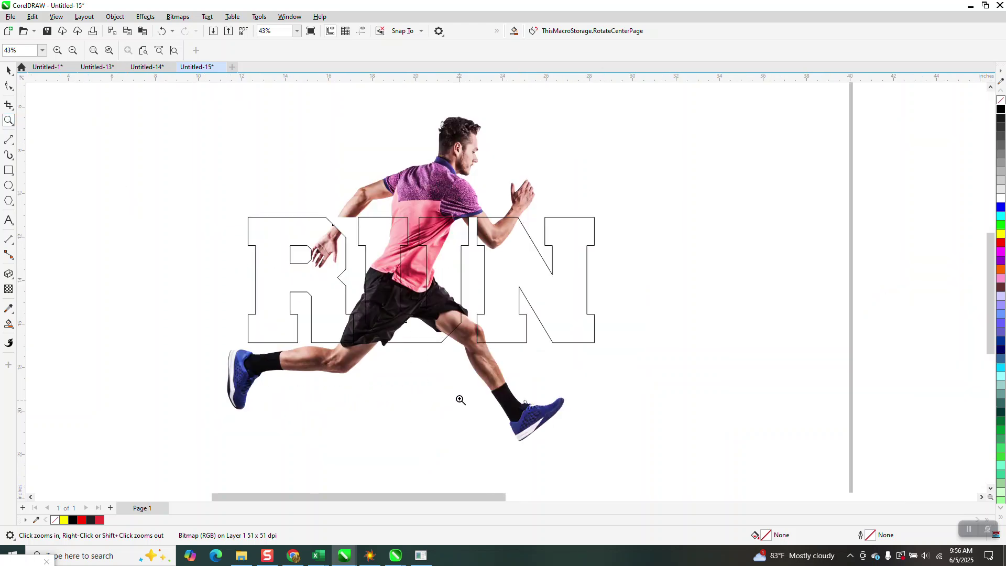
pyautogui.click(9, 325)
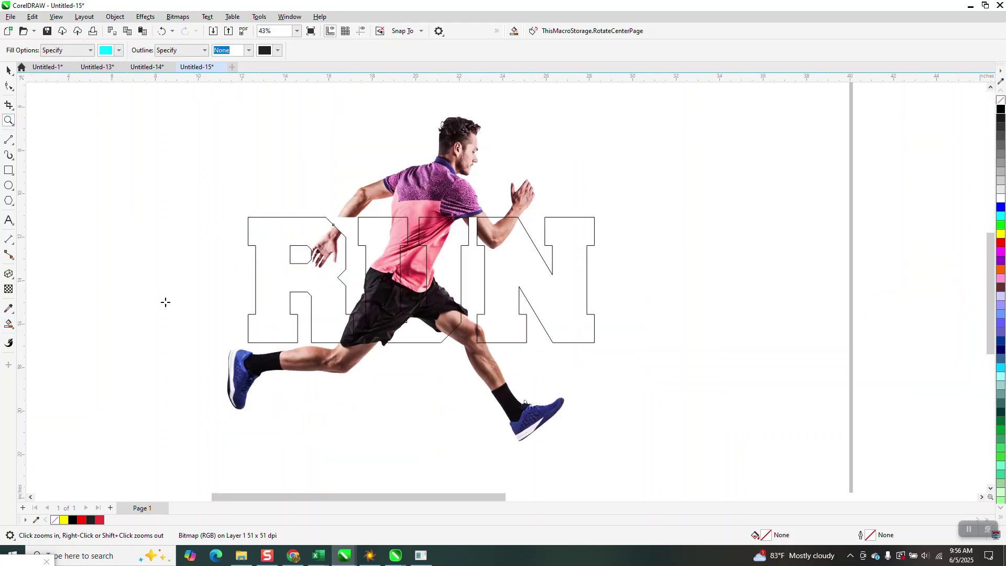
pyautogui.click(373, 236)
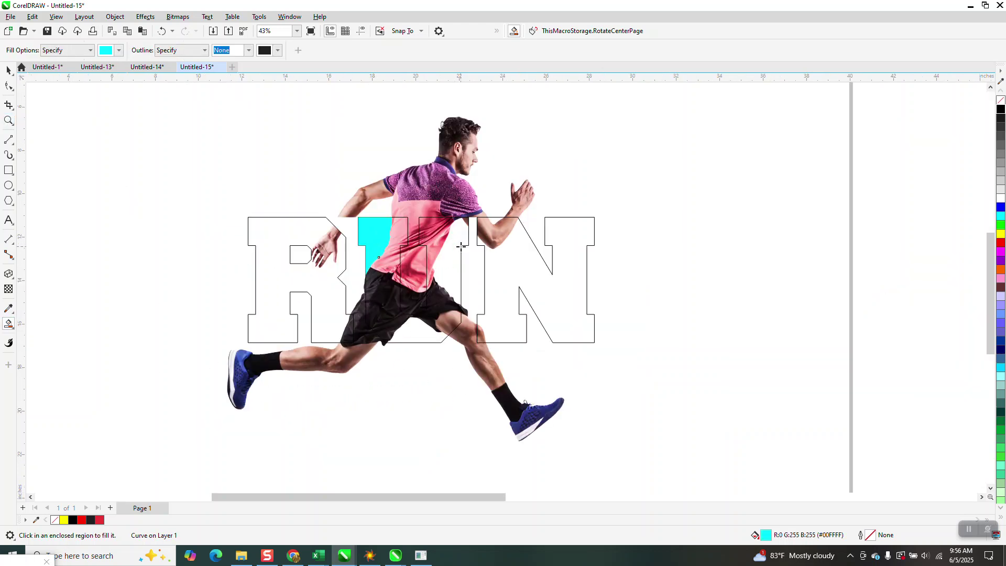
pyautogui.click(439, 299)
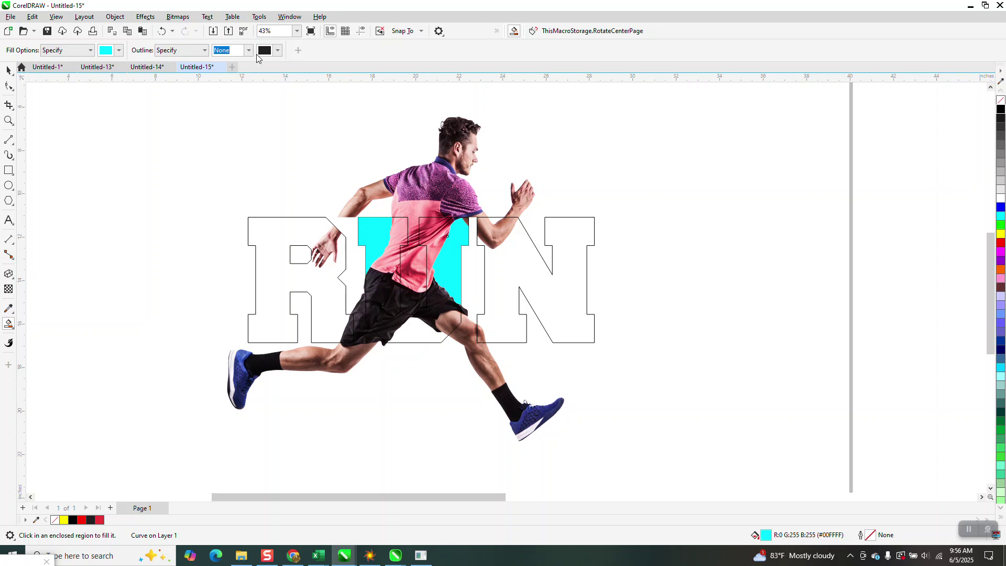
pyautogui.click(163, 32)
pyautogui.click(164, 33)
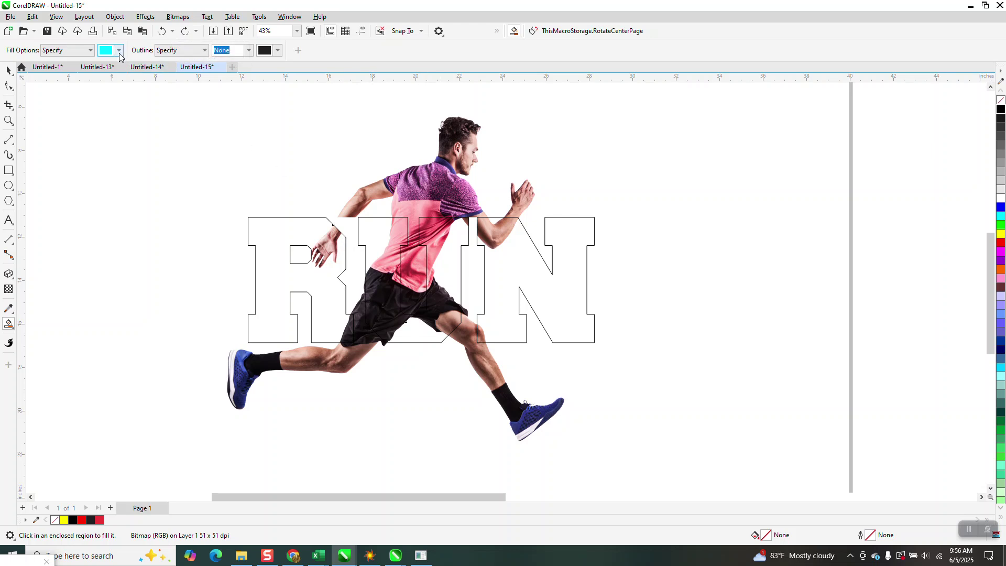
# Set the Smart Fill colour to orange and fill the three visible U areas, the R and the N around the runner.
pyautogui.click(119, 50)
pyautogui.click(138, 128)
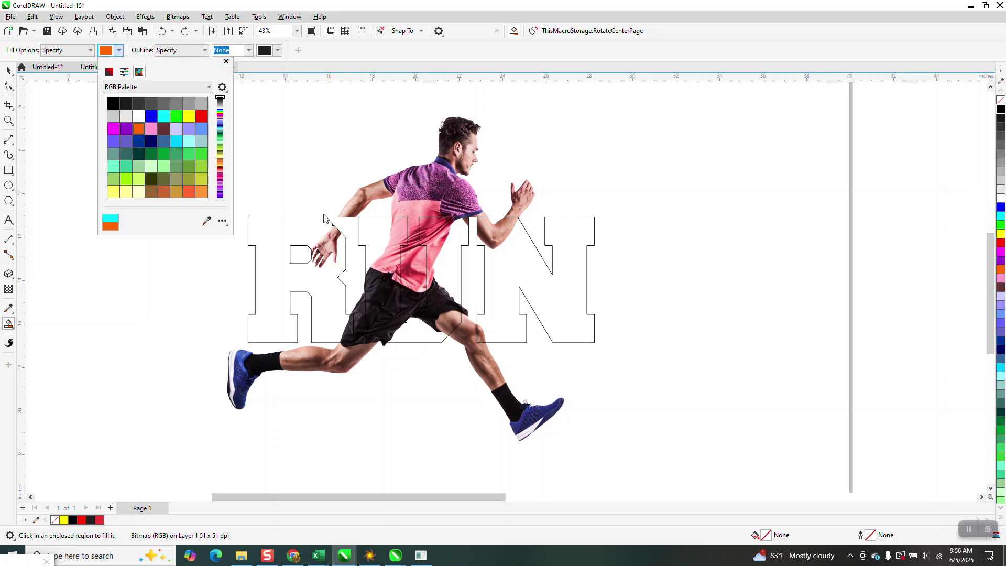
pyautogui.click(381, 234)
pyautogui.click(380, 233)
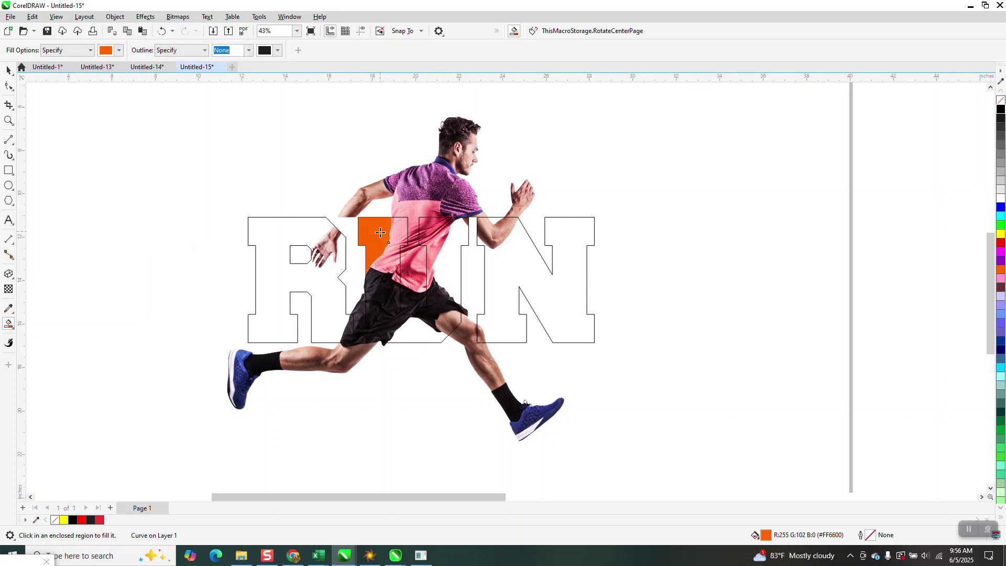
pyautogui.click(453, 238)
pyautogui.click(427, 330)
pyautogui.click(335, 309)
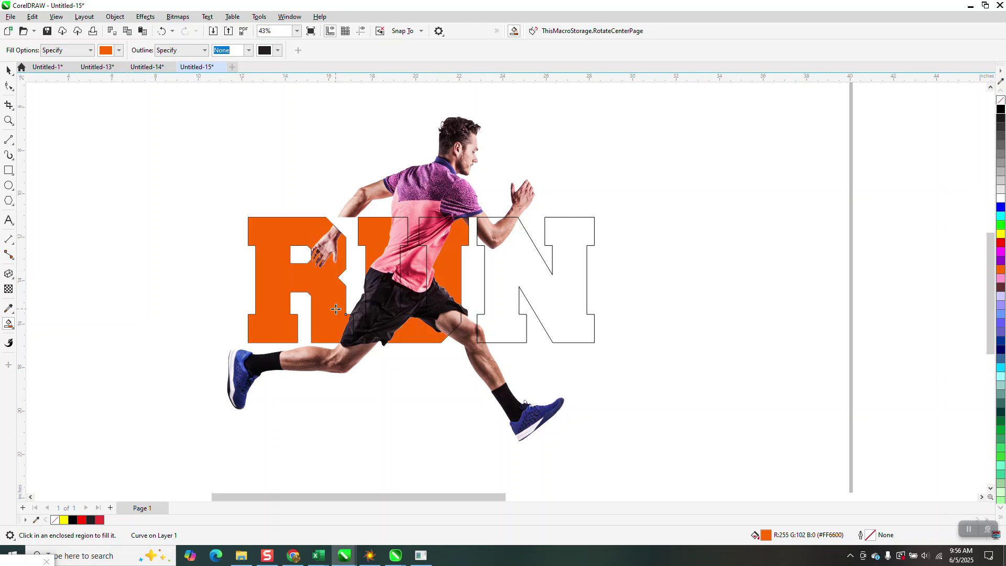
pyautogui.click(501, 274)
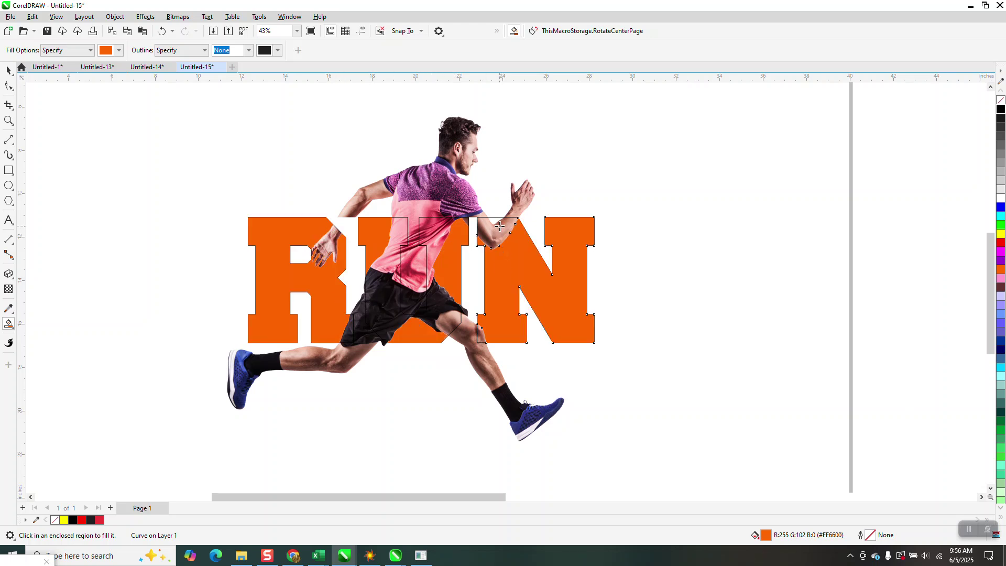
pyautogui.click(8, 69)
pyautogui.click(769, 240)
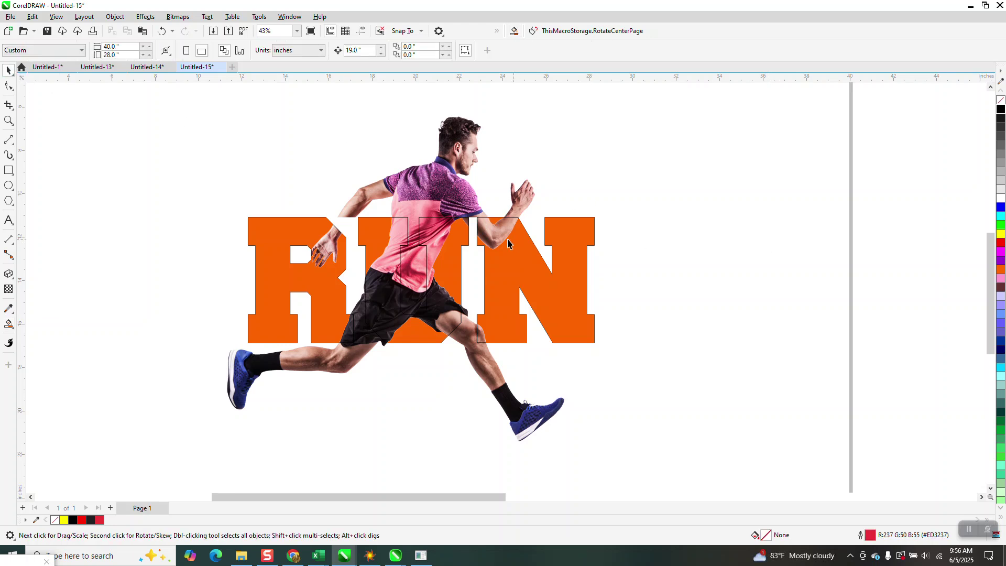
# Try a 4.0 pt outline on the RUN curve, undo it, and remove the curve's outline.
pyautogui.click(425, 222)
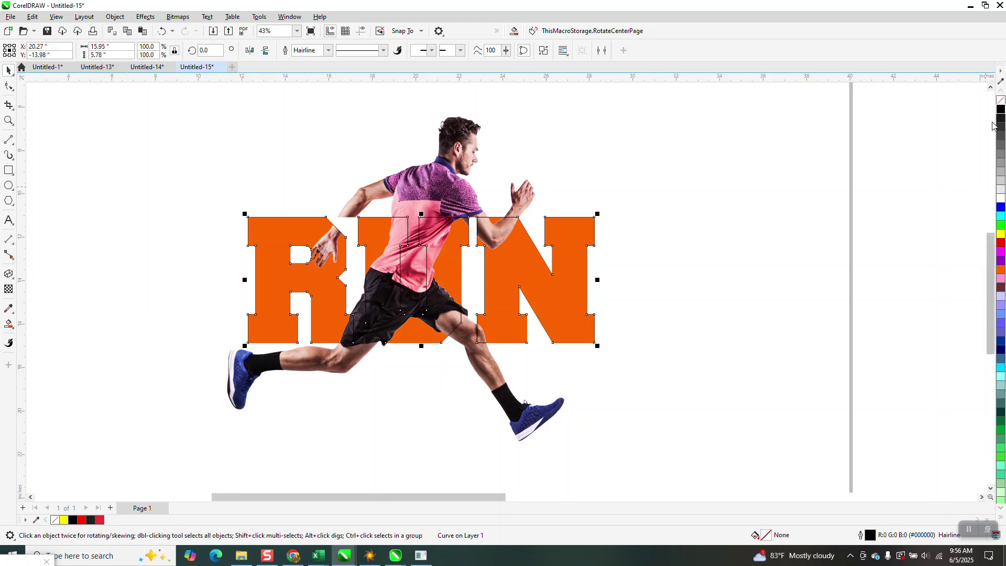
pyautogui.click(329, 50)
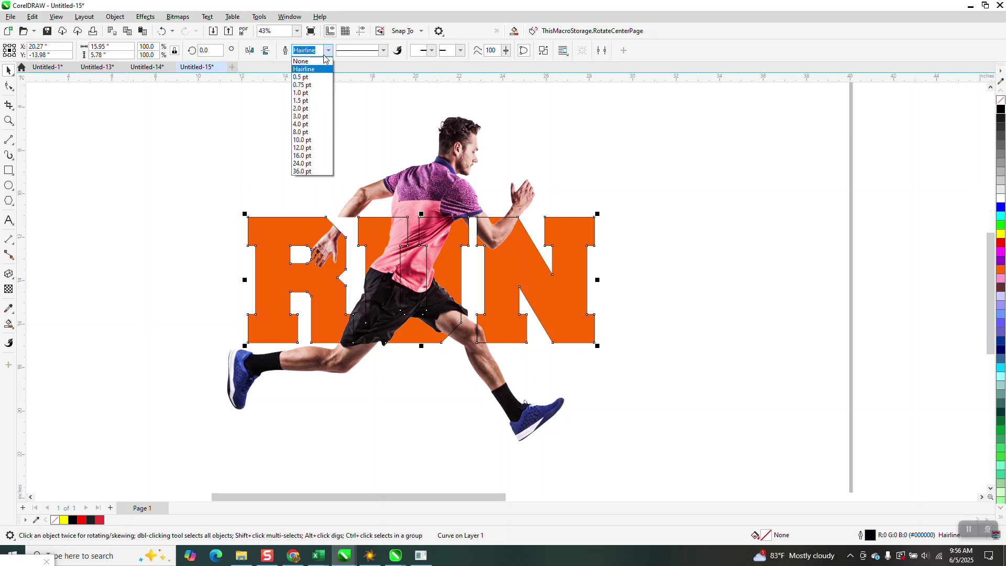
pyautogui.click(308, 125)
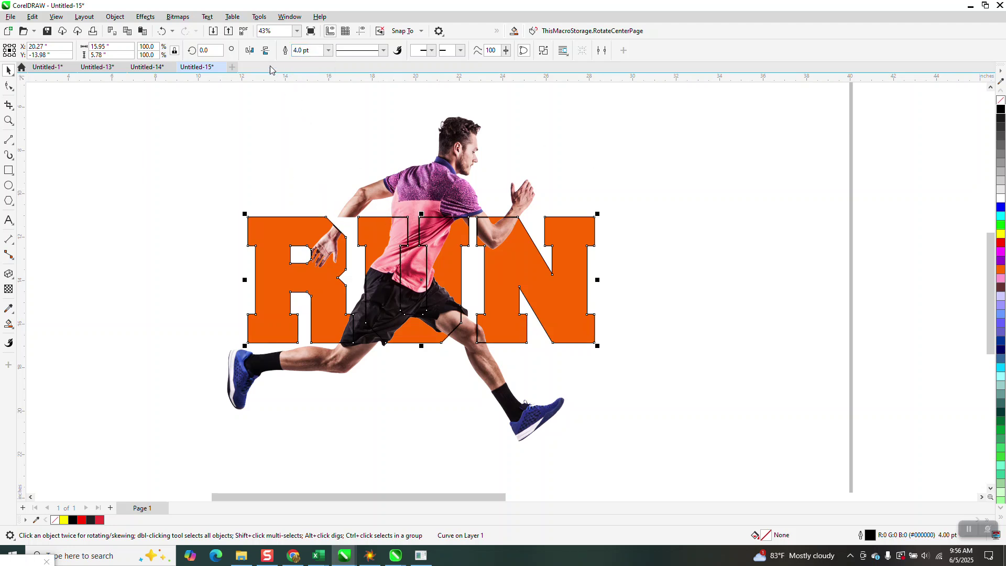
pyautogui.click(161, 31)
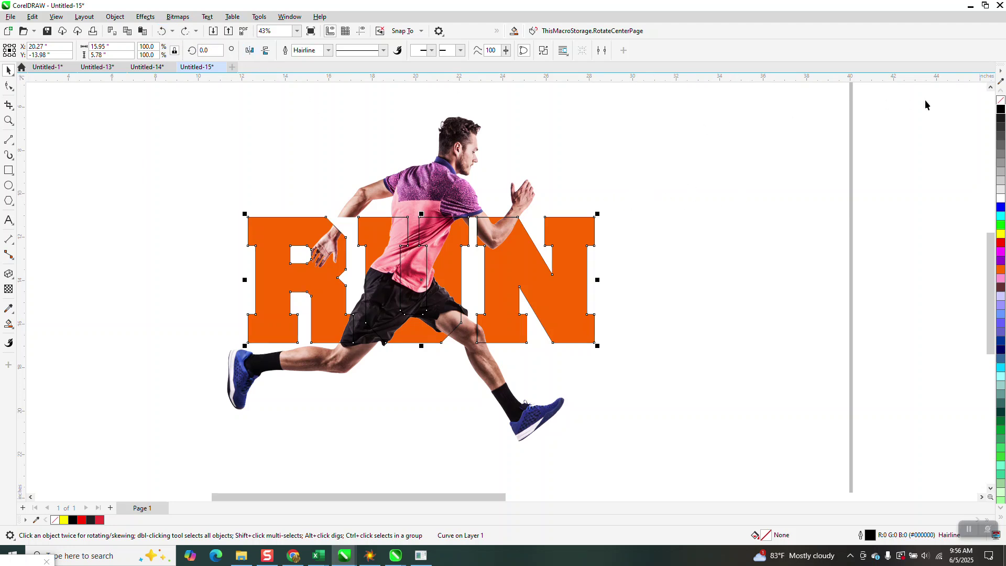
pyautogui.rightClick(1000, 100)
pyautogui.click(565, 214)
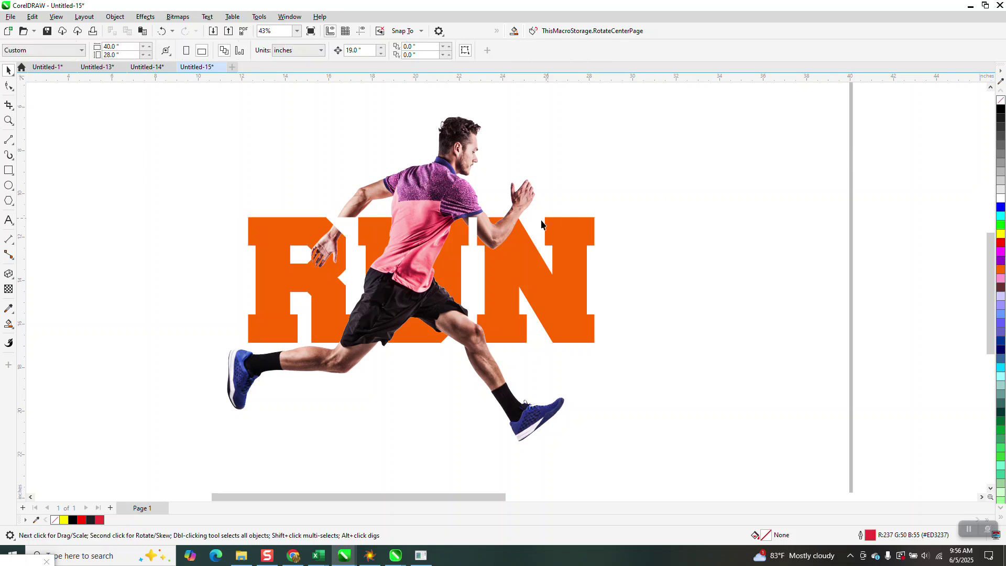
# Shift the three orange U pieces 19 inches right, clear of the runner.
pyautogui.click(455, 273)
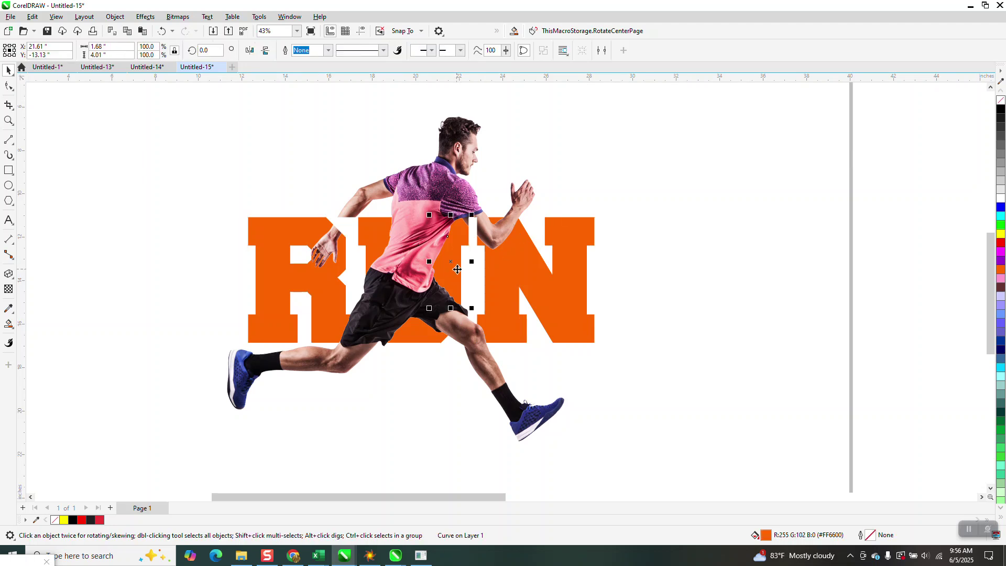
pyautogui.press('Right')
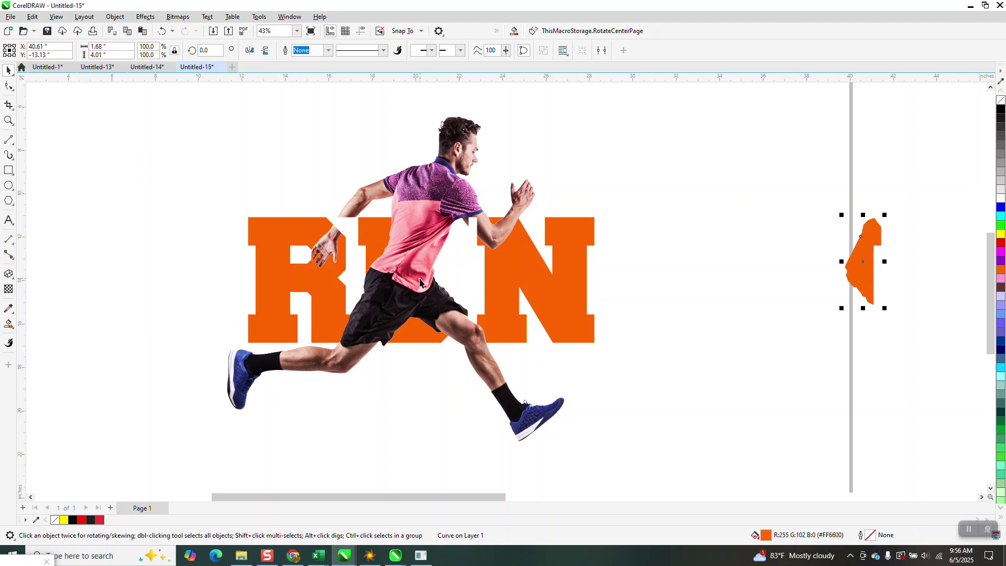
pyautogui.click(391, 234)
pyautogui.press('Right')
pyautogui.click(417, 338)
pyautogui.press('Right')
# Add a black outline to the three orange U pieces, trying 8.0 pt before setting the width to 4.0 pt.
pyautogui.moveTo(737, 188); pyautogui.dragTo(916, 358)
pyautogui.rightClick(1001, 109)
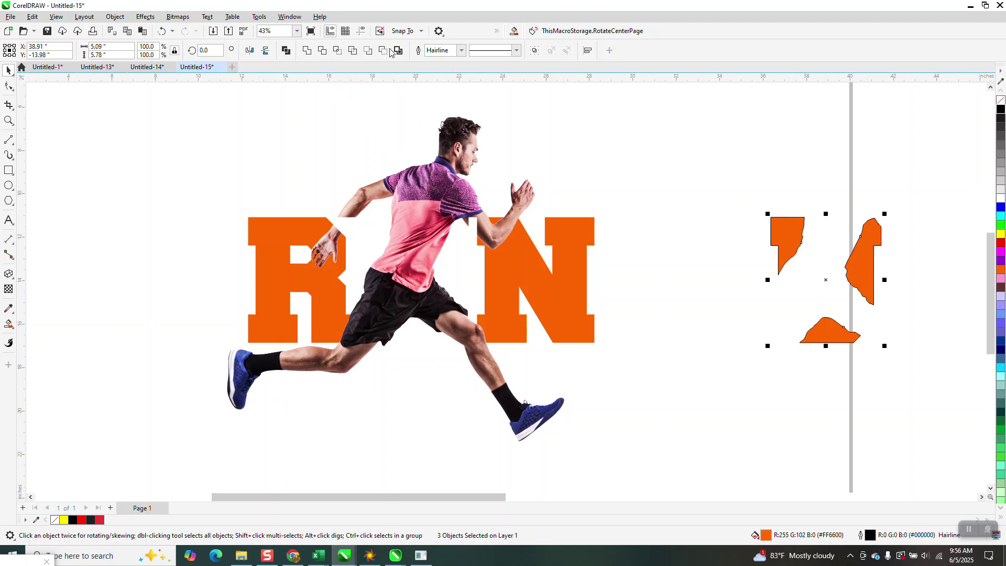
pyautogui.click(461, 50)
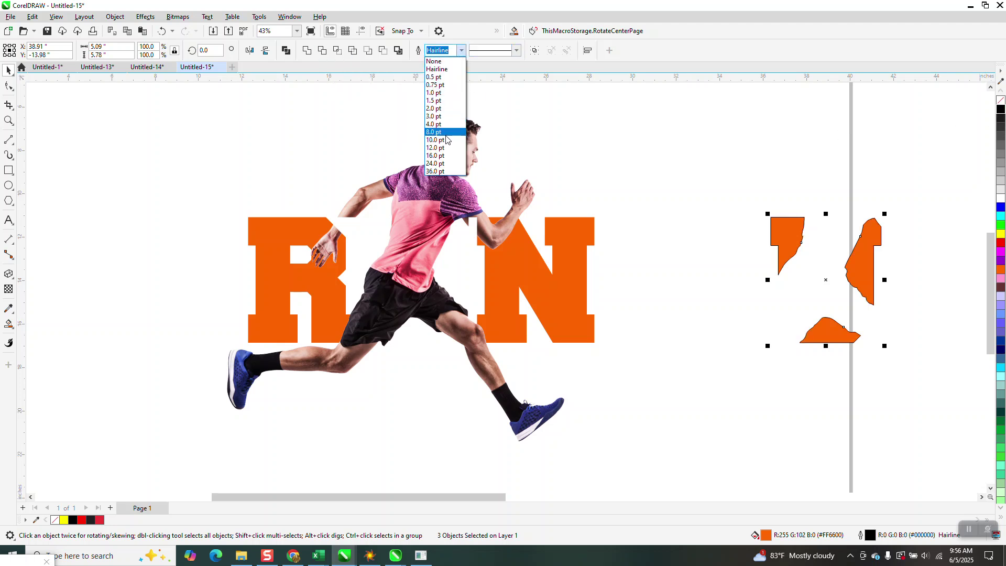
pyautogui.click(445, 134)
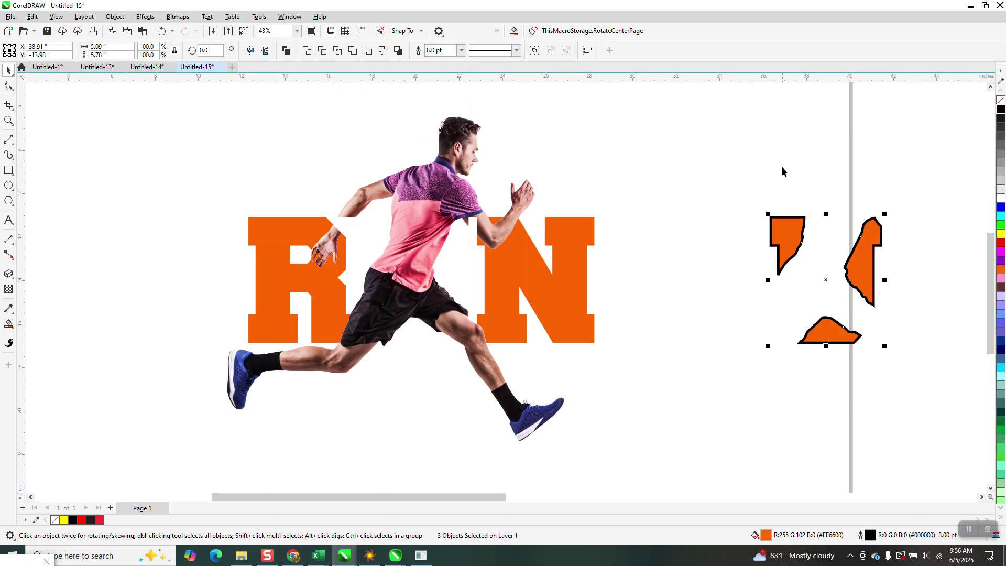
pyautogui.click(461, 50)
pyautogui.click(446, 126)
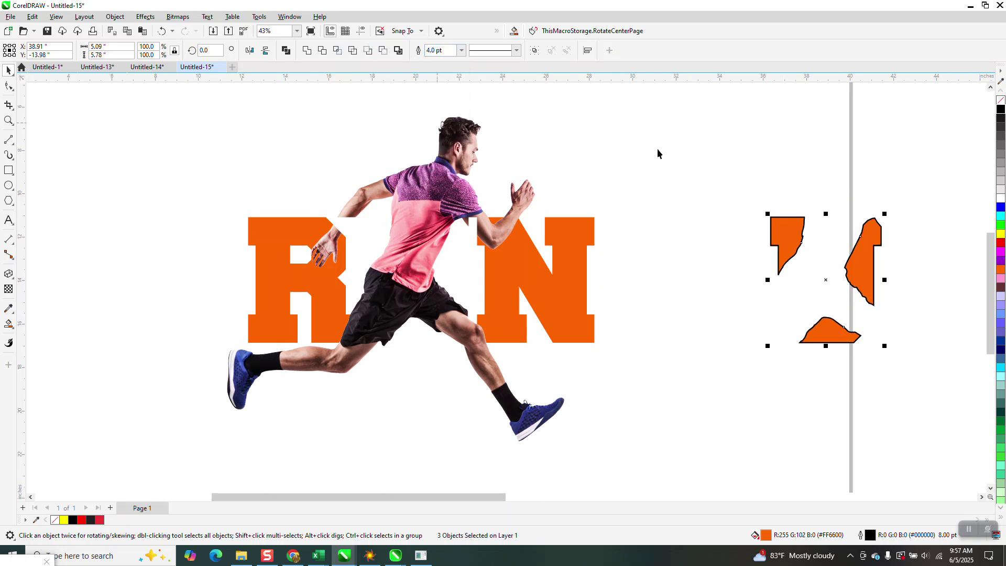
# Move the three outlined U pieces 19 inches left, back into place around the runner.
pyautogui.moveTo(746, 184); pyautogui.dragTo(898, 355)
pyautogui.press('p')
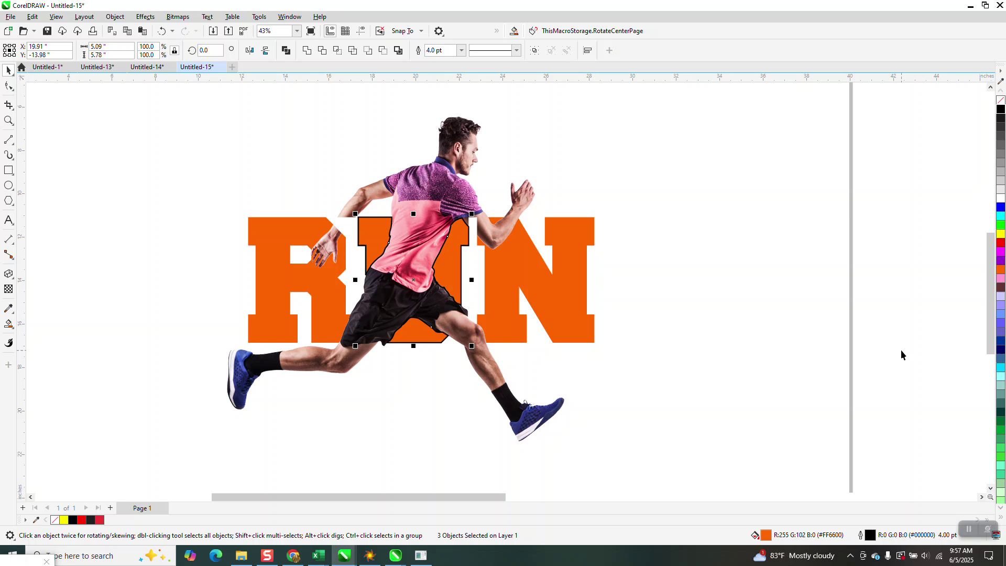
# Examine the outlined U pieces around the runner and the cut in the forearm between the R and U up close.
pyautogui.click(8, 120)
pyautogui.click(465, 292)
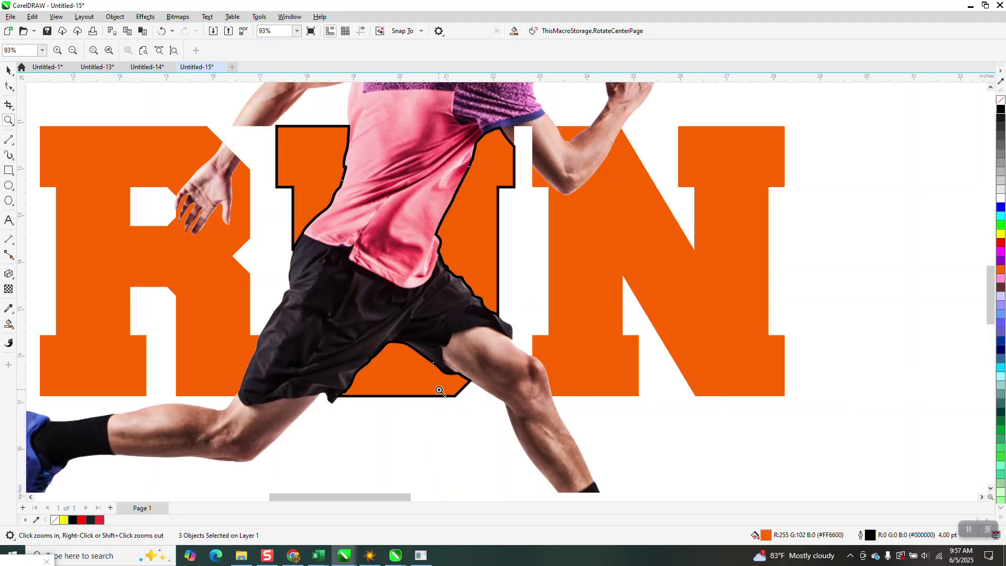
pyautogui.scroll(-1, 456, 271)
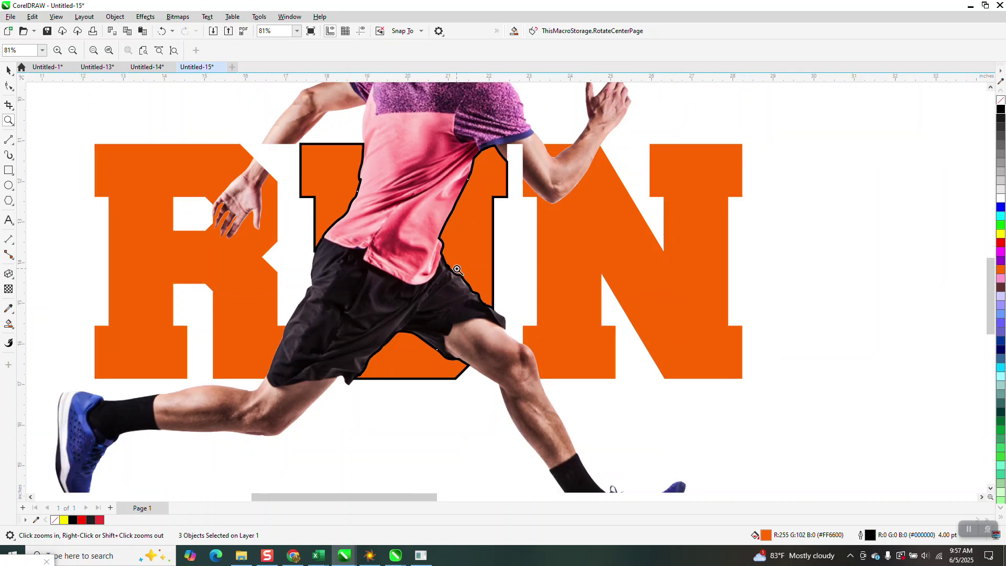
pyautogui.scroll(-1, 457, 272)
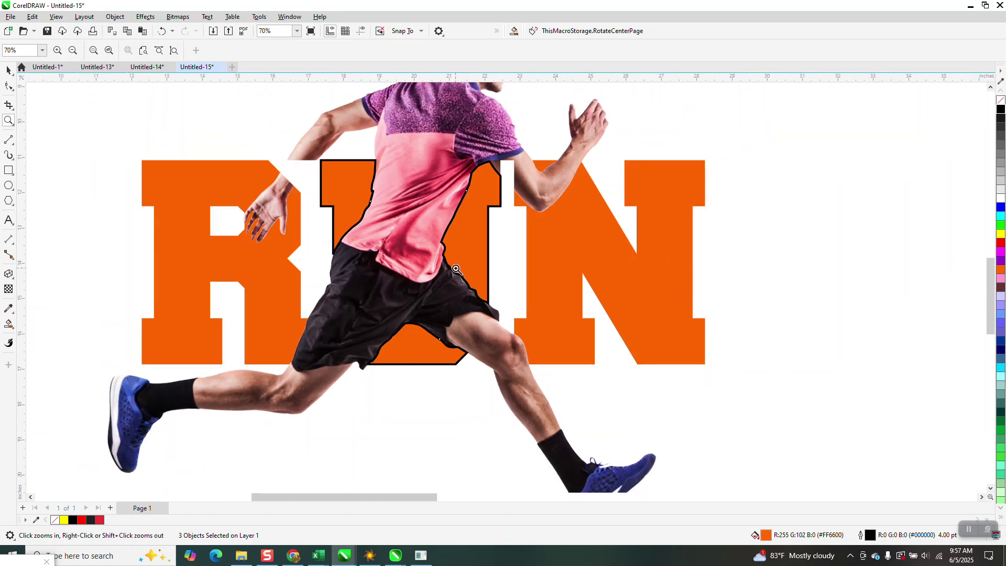
pyautogui.scroll(-4, 456, 269)
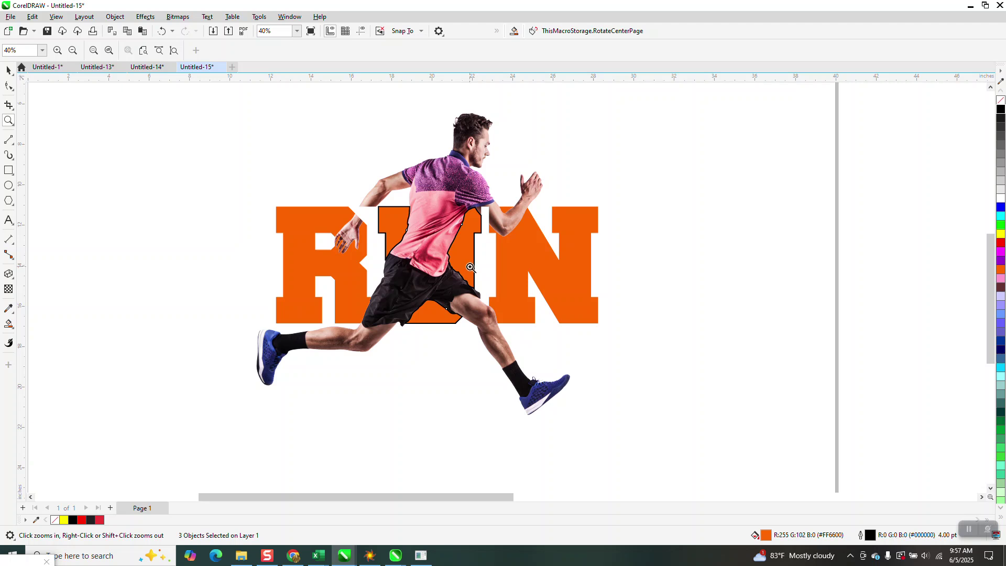
pyautogui.moveTo(354, 202); pyautogui.dragTo(388, 239)
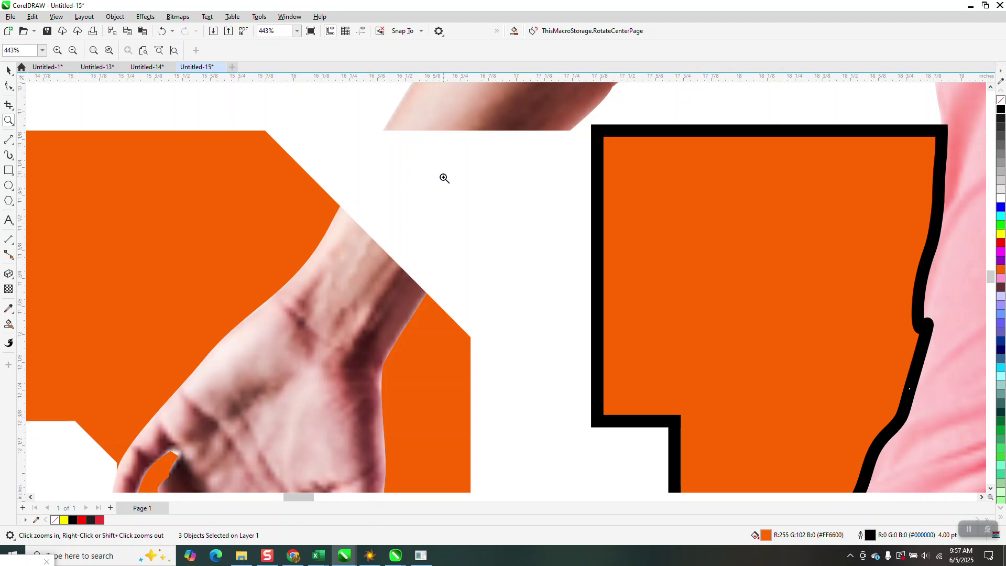
pyautogui.scroll(-2, 475, 189)
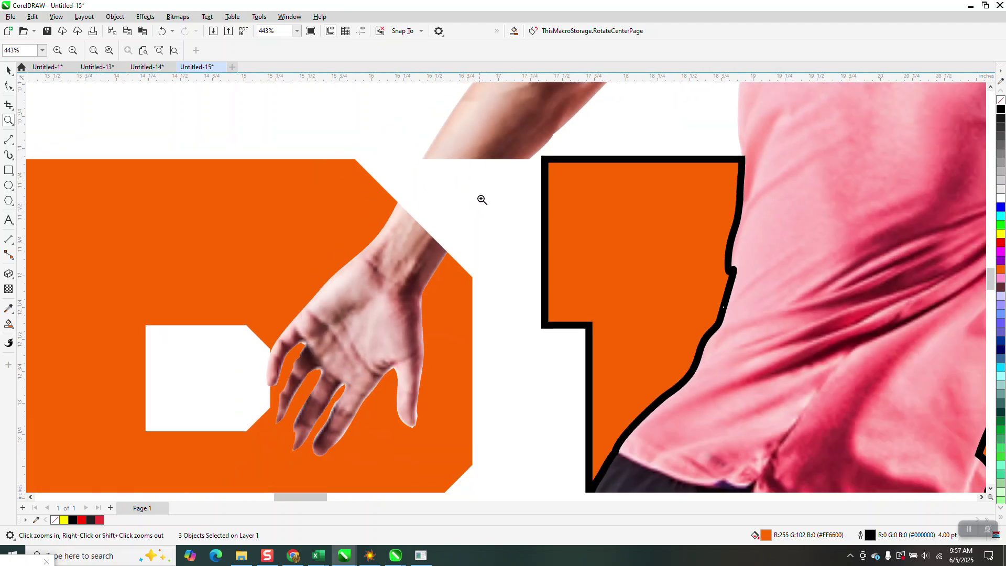
pyautogui.scroll(-1, 447, 189)
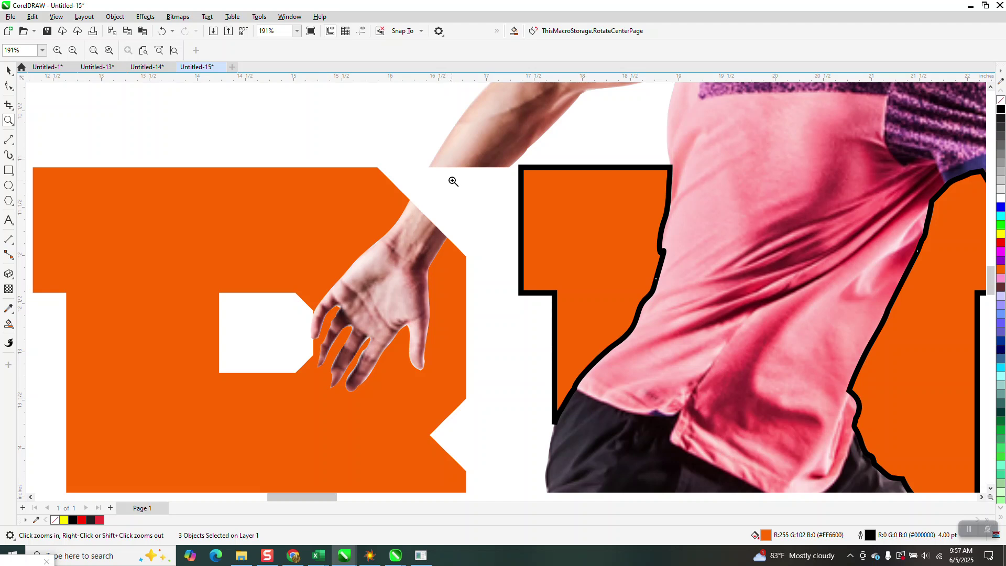
pyautogui.scroll(-2, 456, 184)
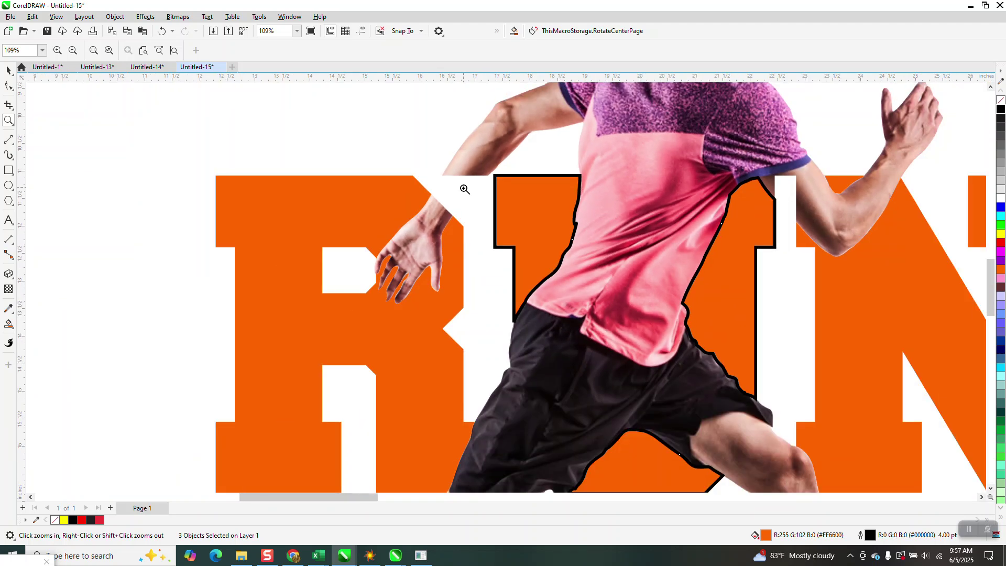
pyautogui.scroll(-1, 464, 189)
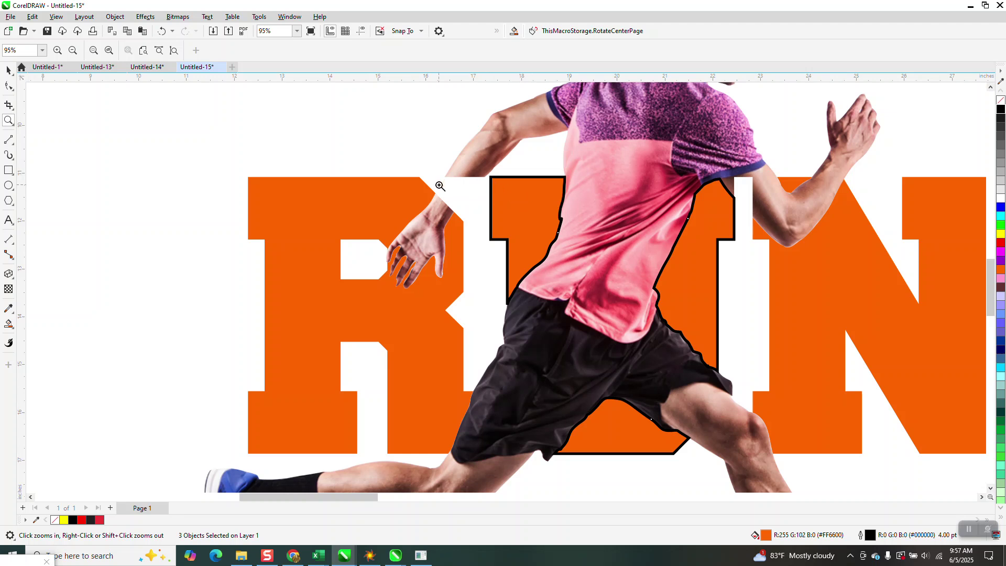
pyautogui.scroll(-1, 467, 189)
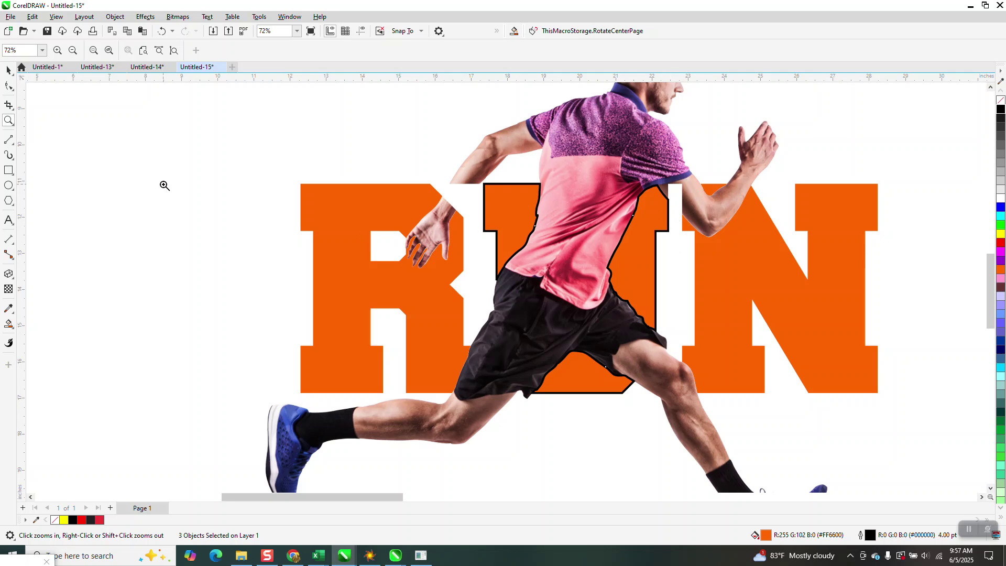
pyautogui.scroll(1, 162, 184)
pyautogui.scroll(-3, 298, 227)
pyautogui.moveTo(389, 158); pyautogui.dragTo(755, 410)
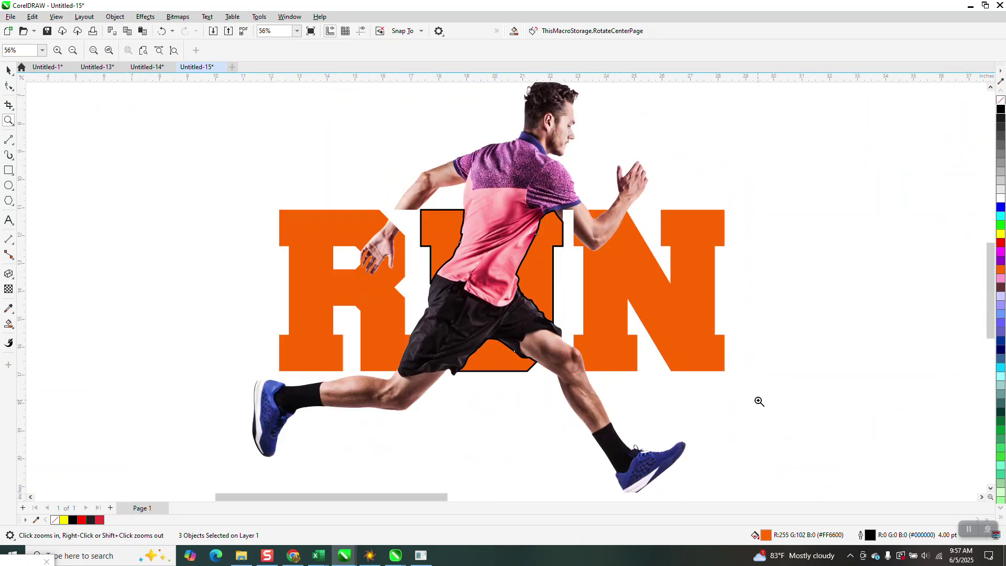
pyautogui.press('alt')
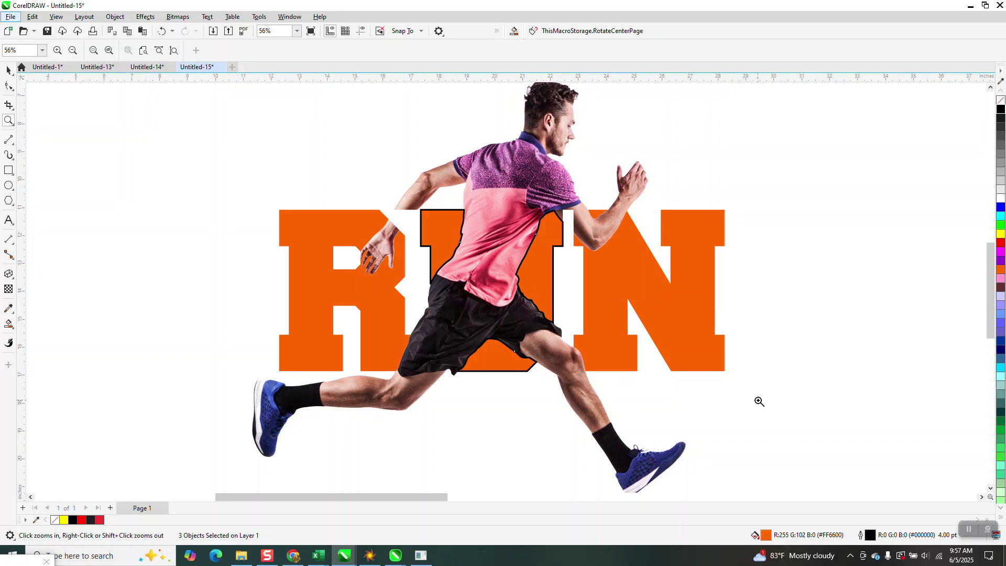